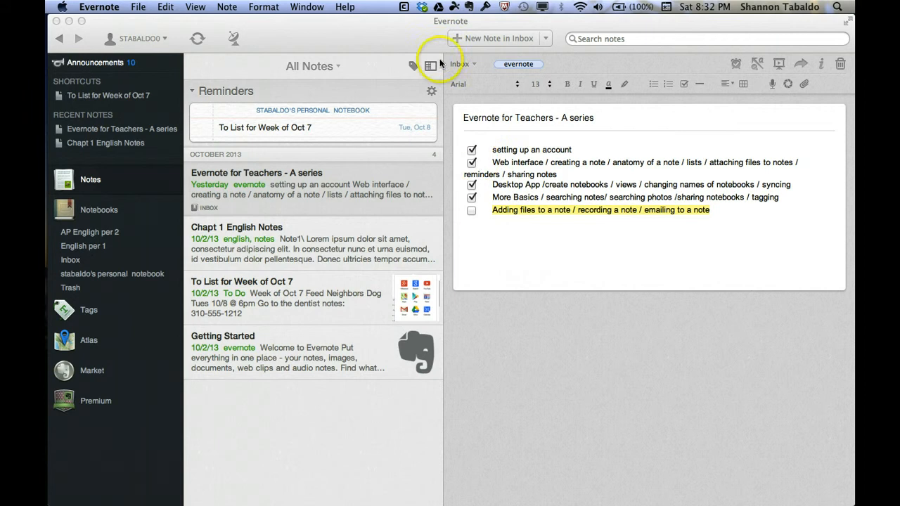
- Create a new note in the Inbox notebook and title it "Meeting Notes 10/5/13"
click(422, 36)
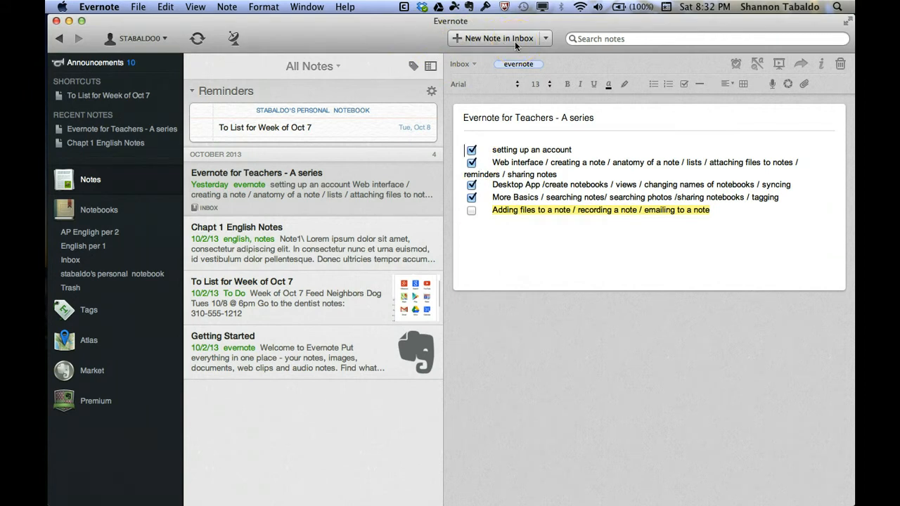
click(515, 41)
click(478, 118)
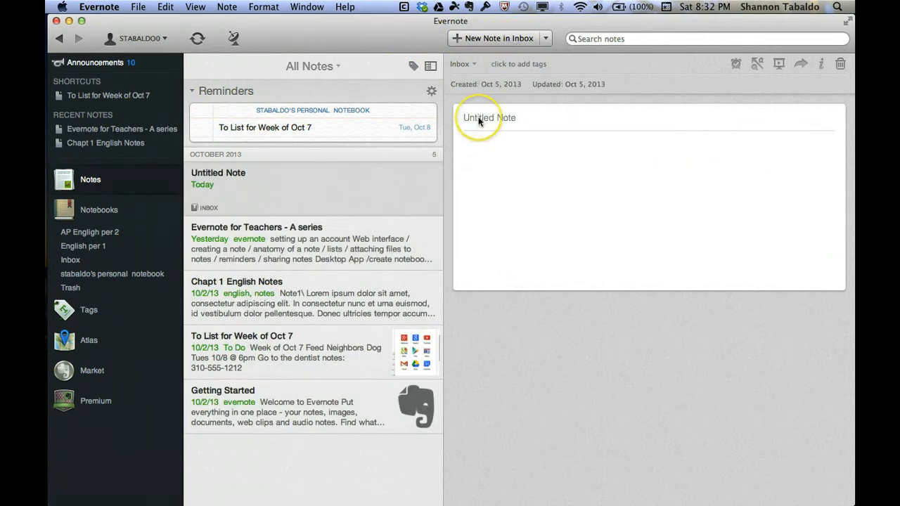
text(Meeting 1)
key(BackSpace)
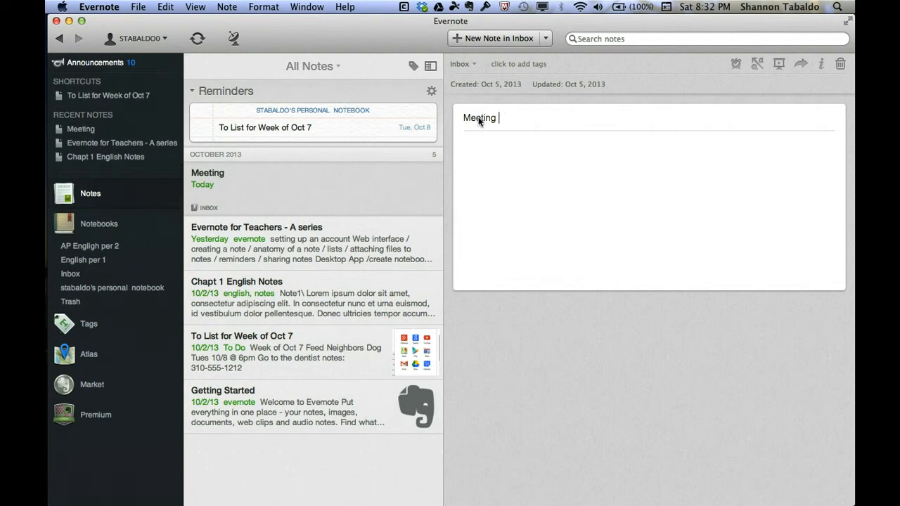
text(Notes 10/5/13)
- Attach the Agenda document from the Desktop to the note body, declining the Premium upgrade offer with its reminder turned off
click(505, 173)
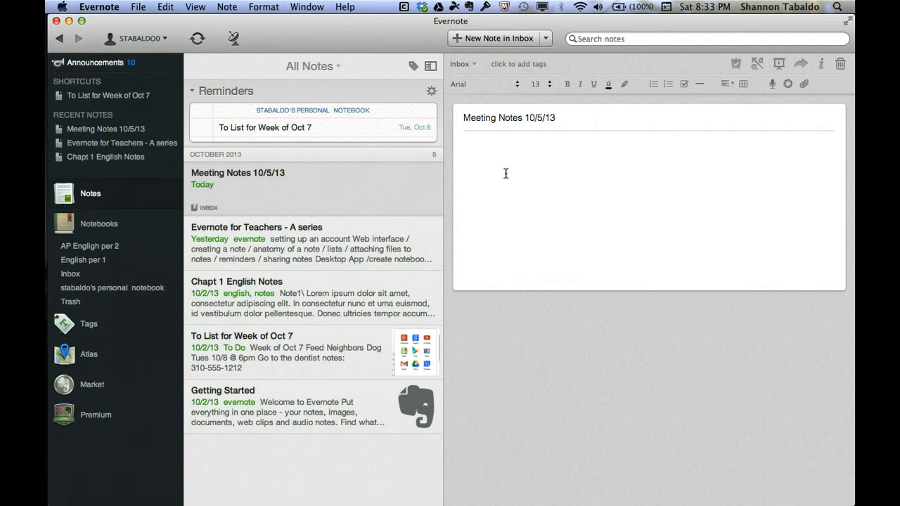
click(804, 84)
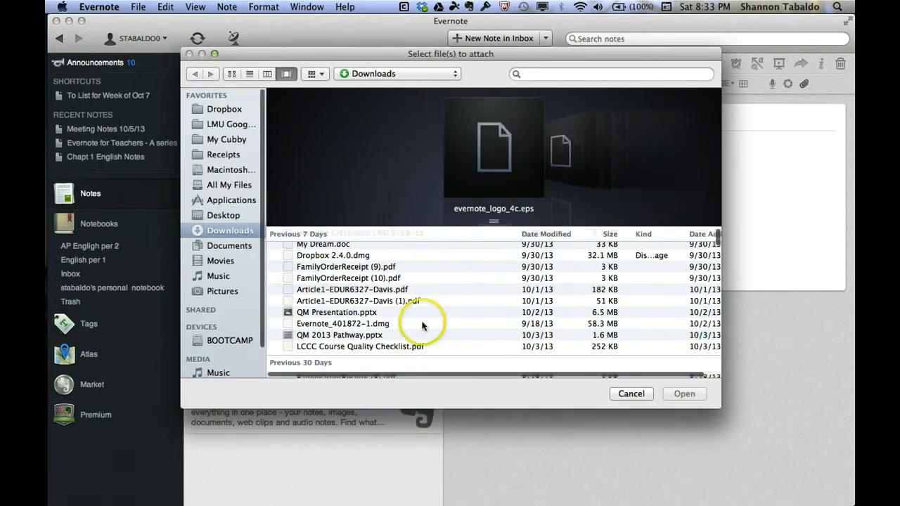
click(631, 394)
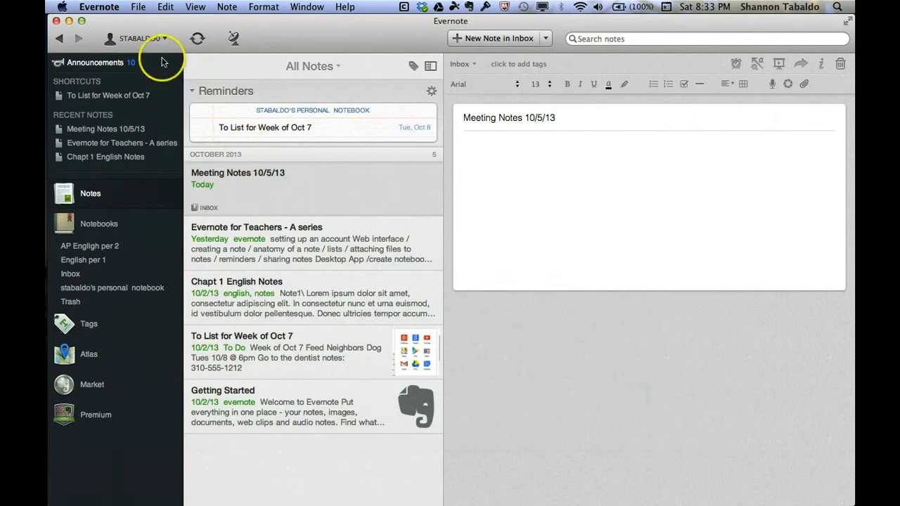
click(139, 7)
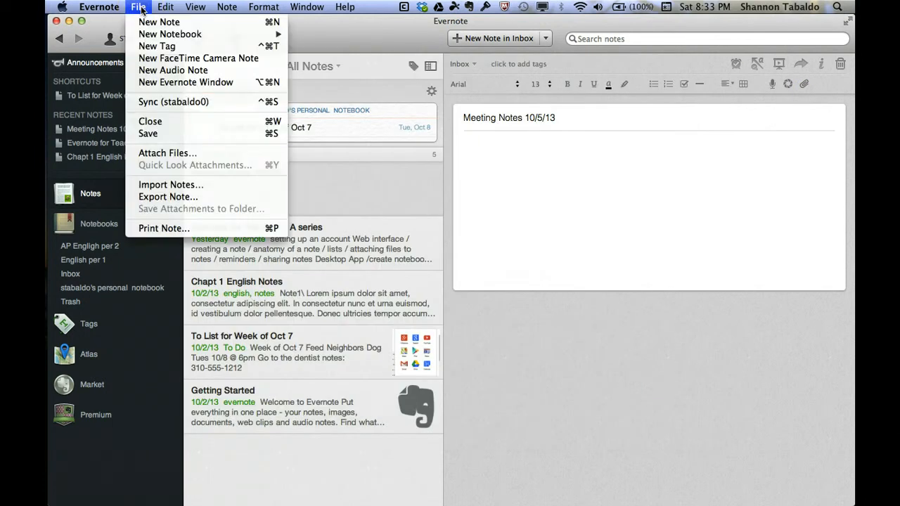
click(157, 155)
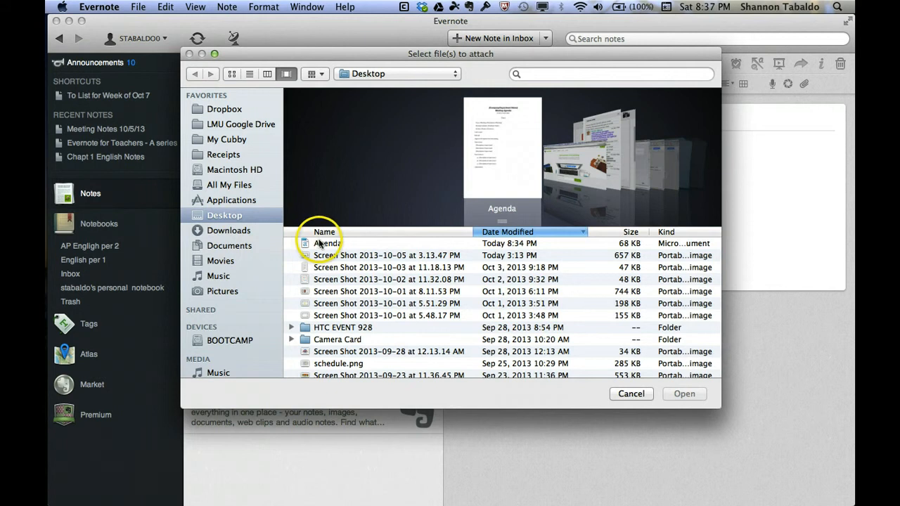
click(320, 243)
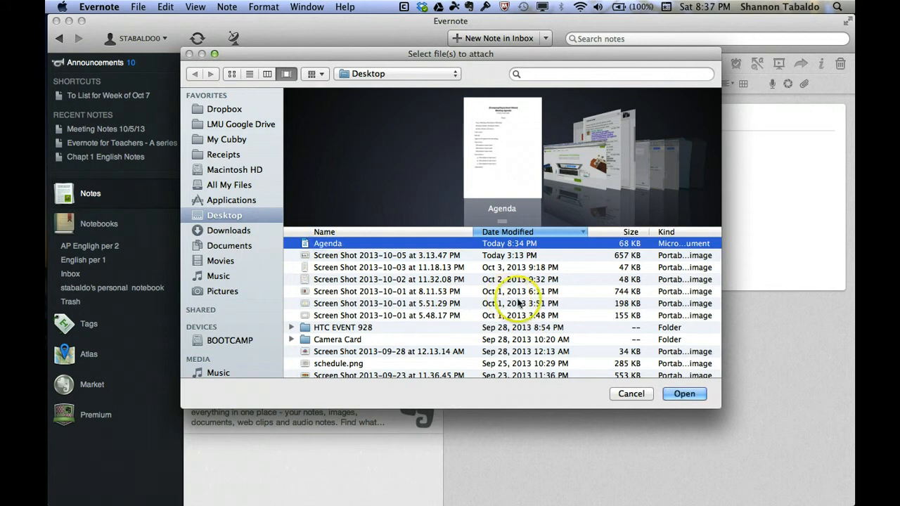
click(679, 395)
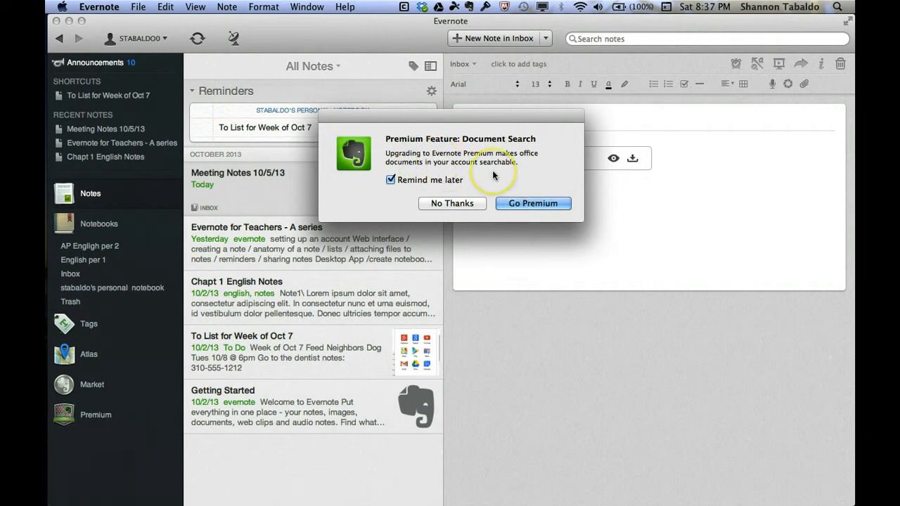
click(391, 181)
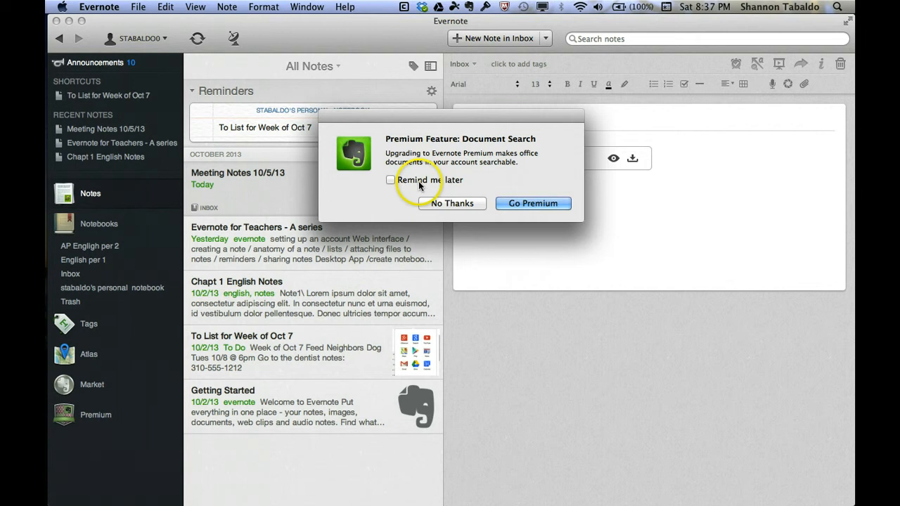
click(470, 203)
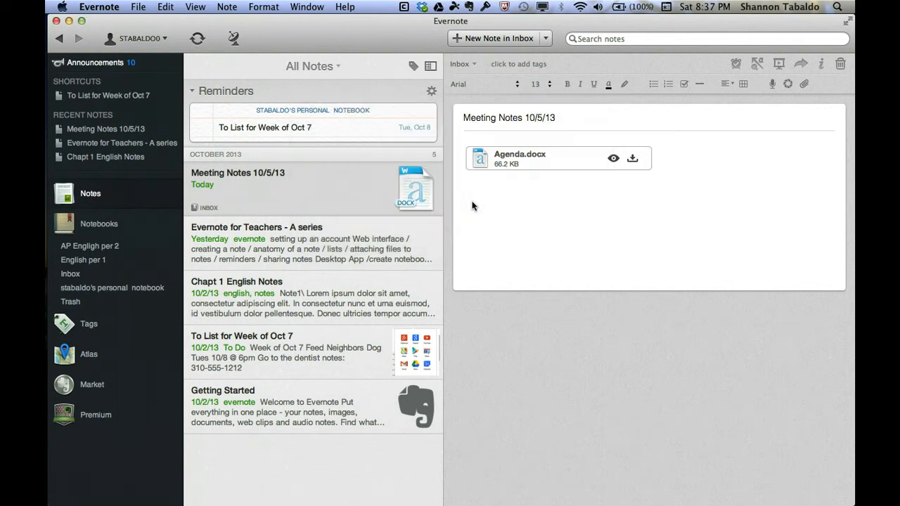
- Preview the attached Agenda.docx, look through its contents, and close the preview
click(523, 198)
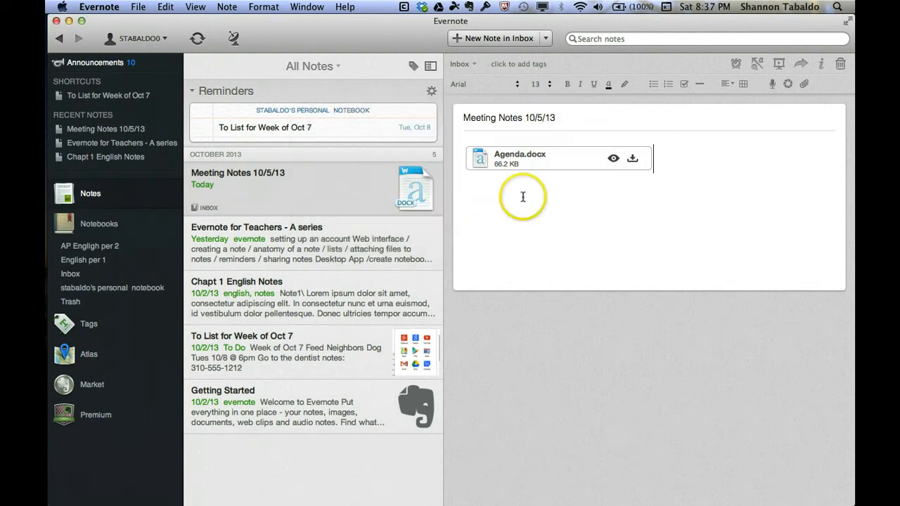
click(614, 159)
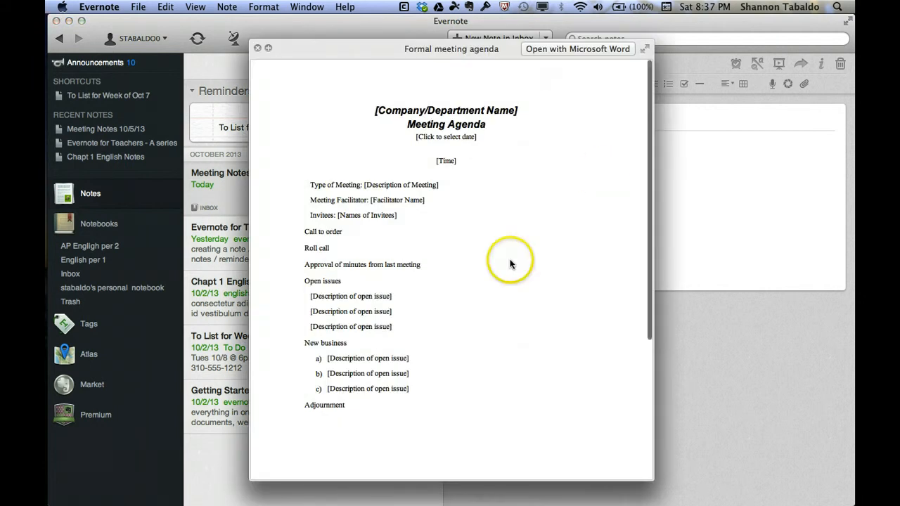
scroll(513, 261, down, 3)
scroll(510, 264, up, 3)
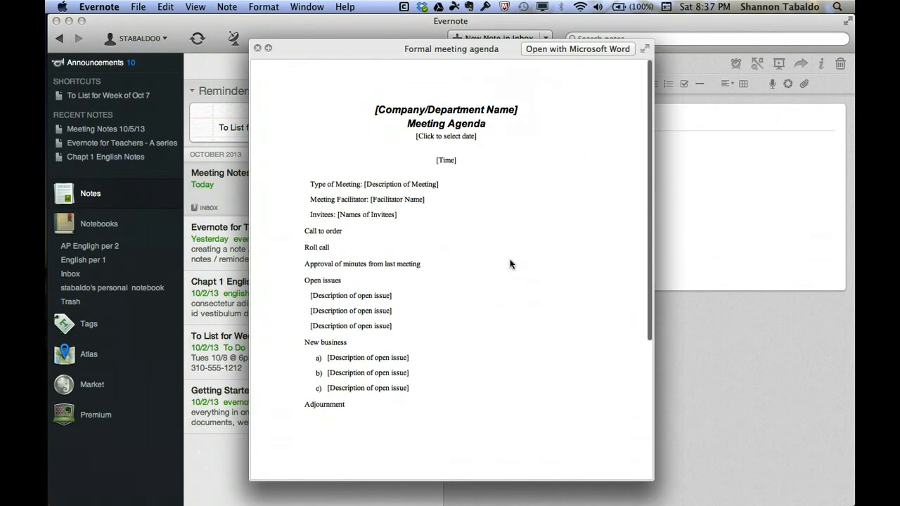
click(257, 48)
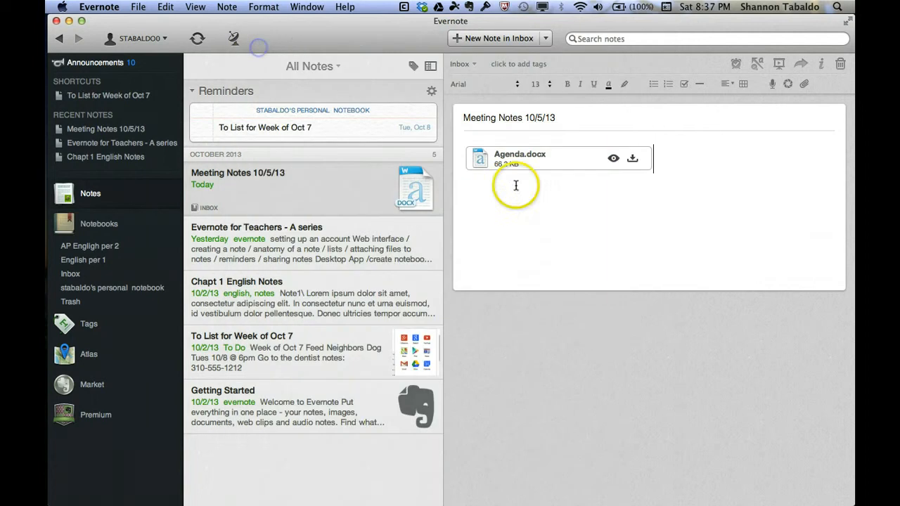
- Insert blank lines above the Agenda.docx attachment to make room for text at the start of the note
click(645, 160)
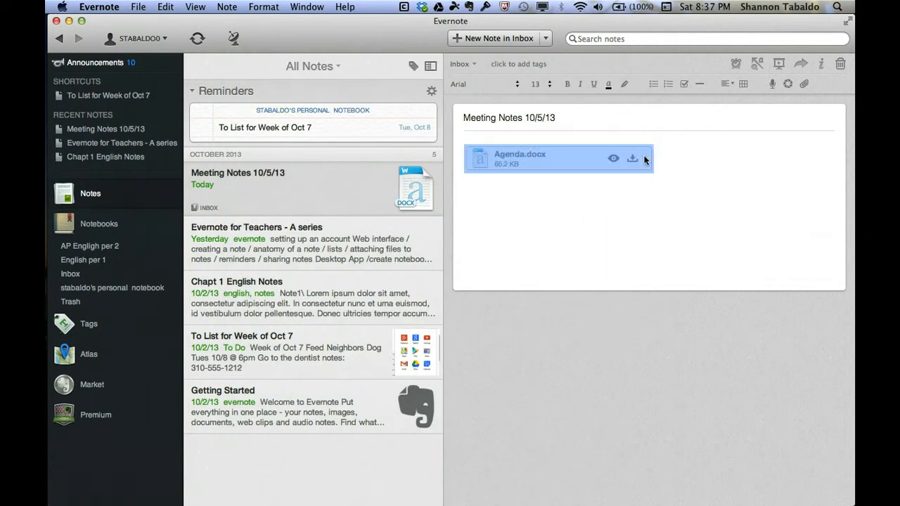
key(Left)
key(Return)
key(Return)
key(Up)
key(Up)
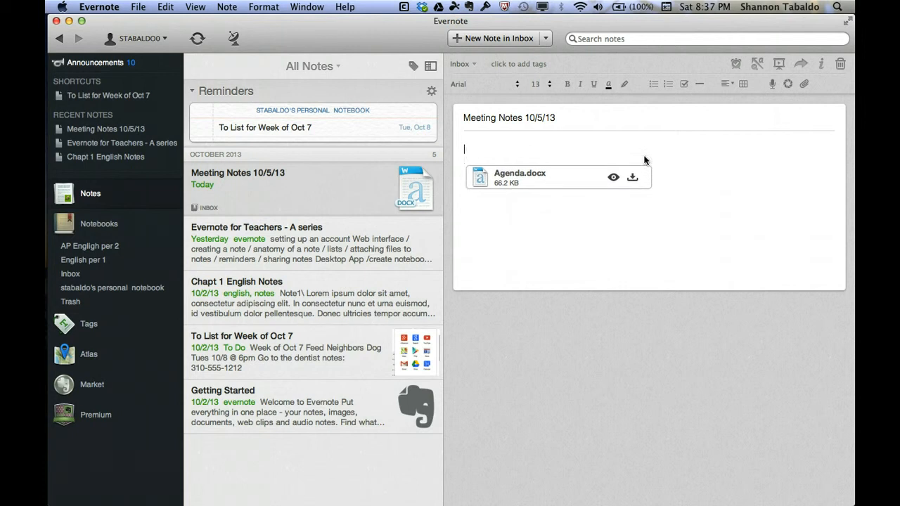
key(Return)
key(Up)
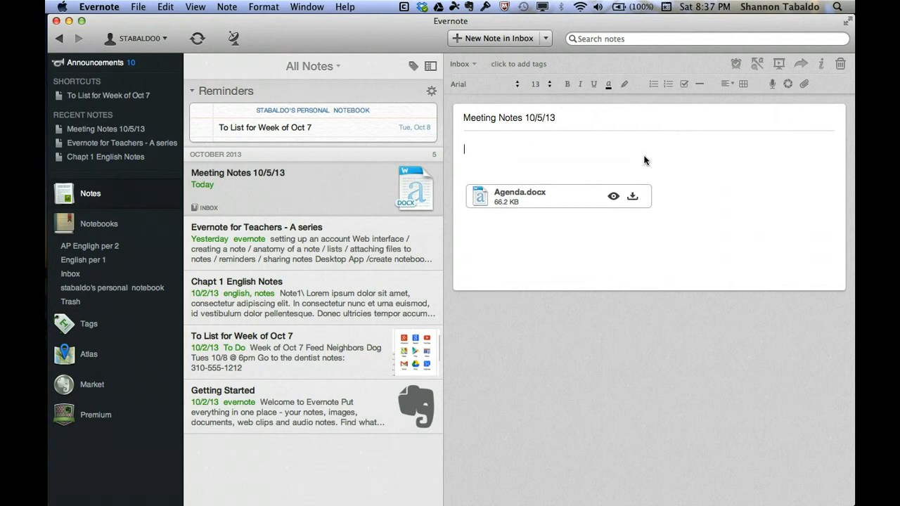
- Enter "Notes from the meeting" above the attachment and tighten the blank space beneath it
text(Notes from the meeting)
key(Return)
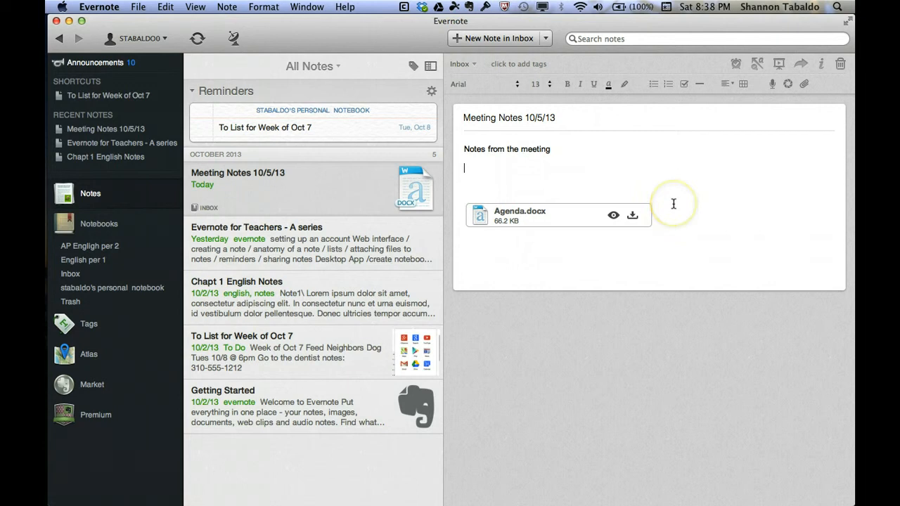
click(673, 204)
key(BackSpace)
click(688, 231)
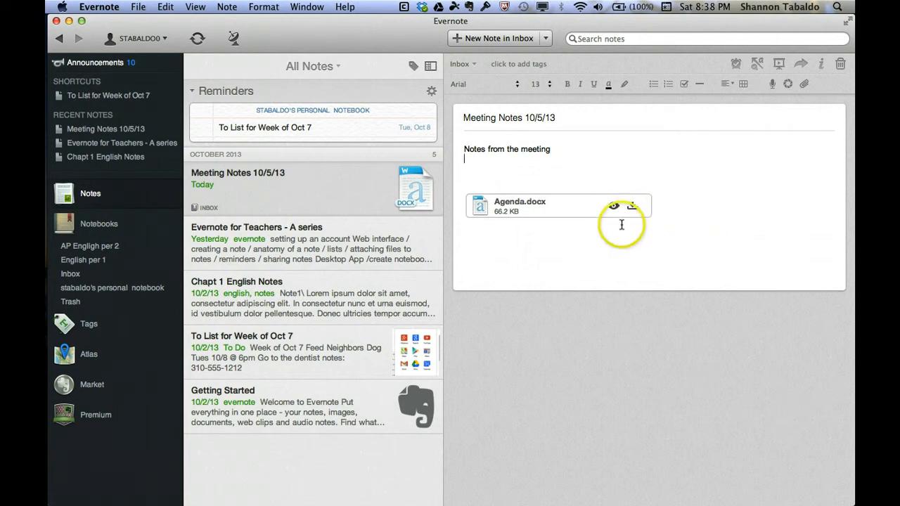
click(585, 180)
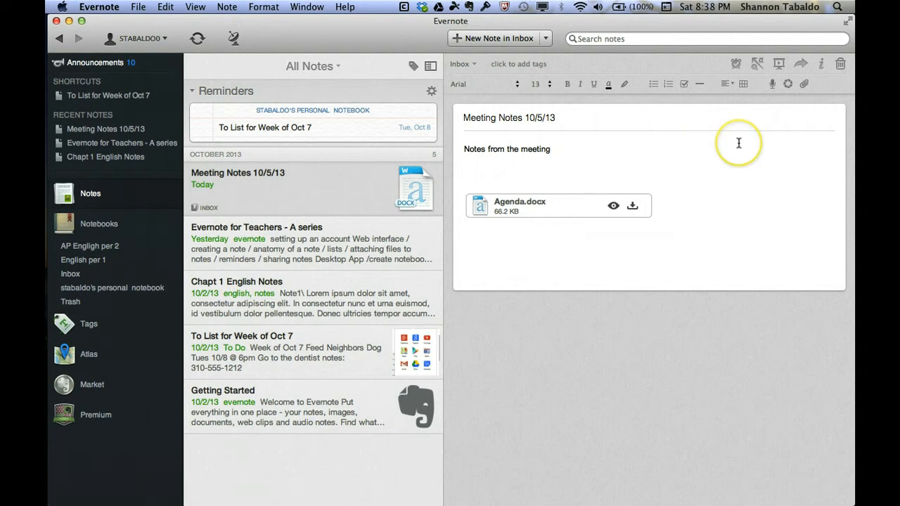
- Check the highlighted topics in the "Evernote for Teachers - A series" note and return to the meeting note
click(435, 241)
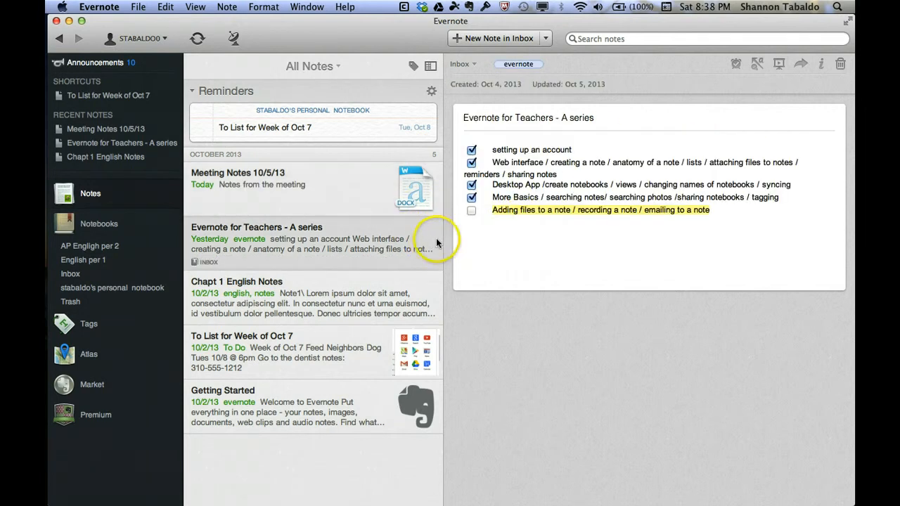
click(614, 209)
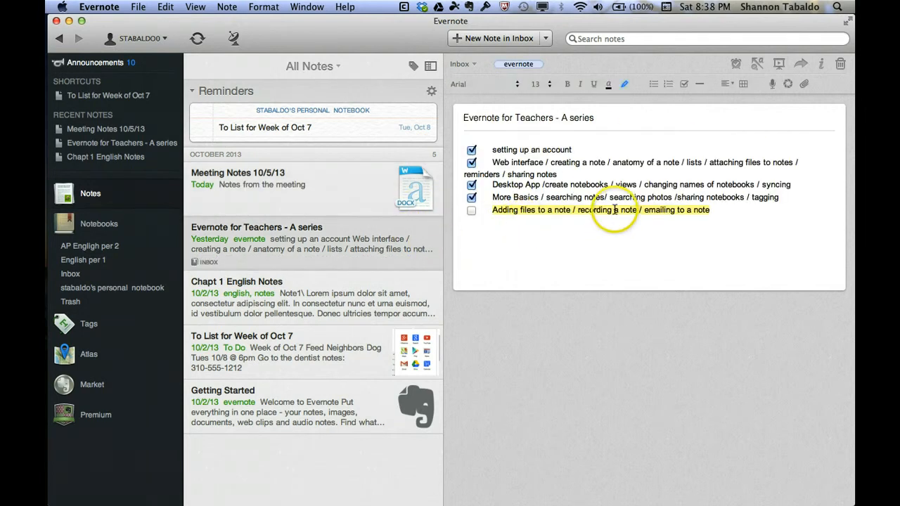
click(378, 185)
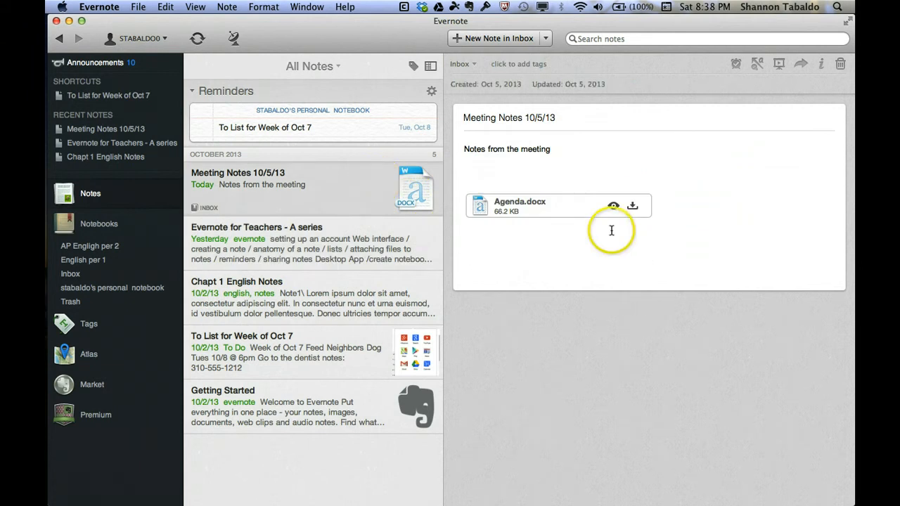
- Record an audio clip of about 28 seconds between the text and the Agenda attachment, save it, and close the audio player
click(576, 173)
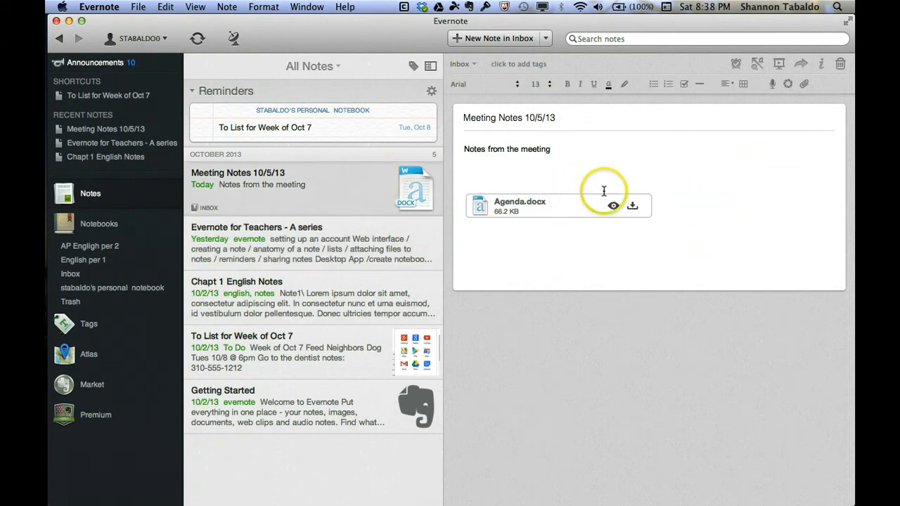
click(773, 86)
click(773, 85)
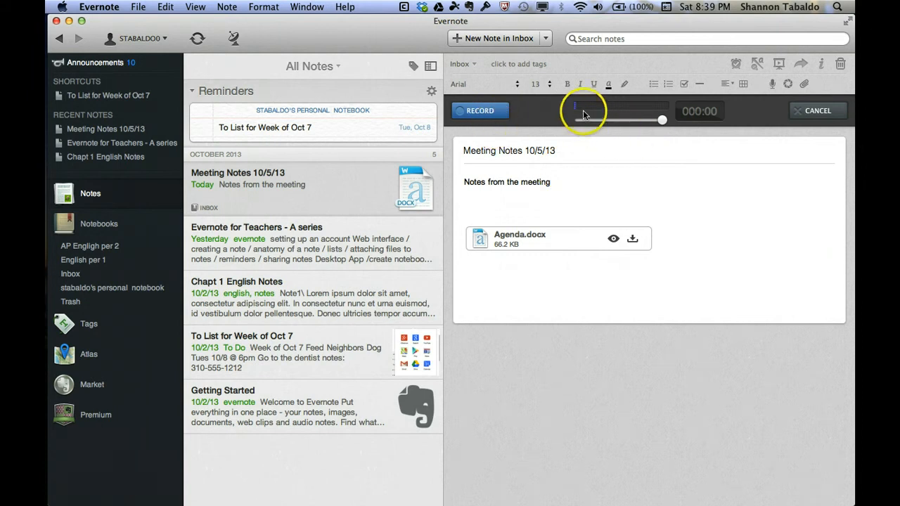
click(496, 112)
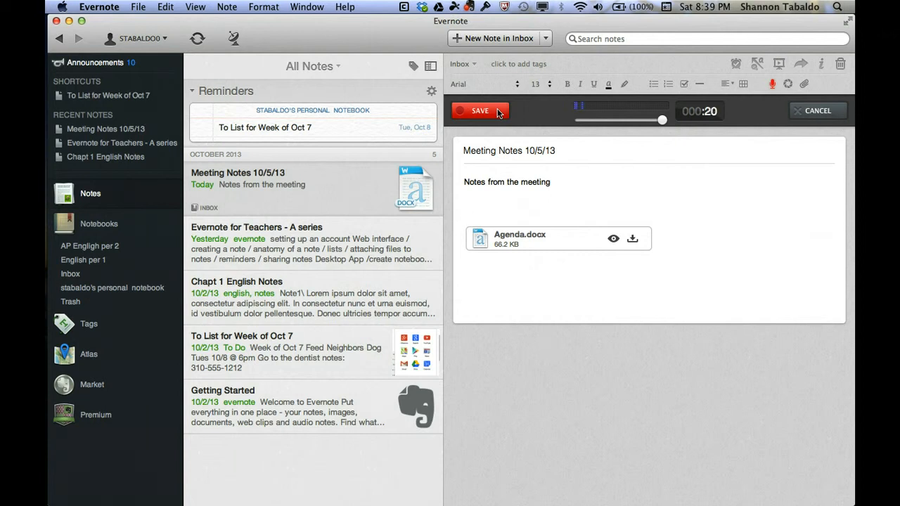
click(497, 113)
click(498, 117)
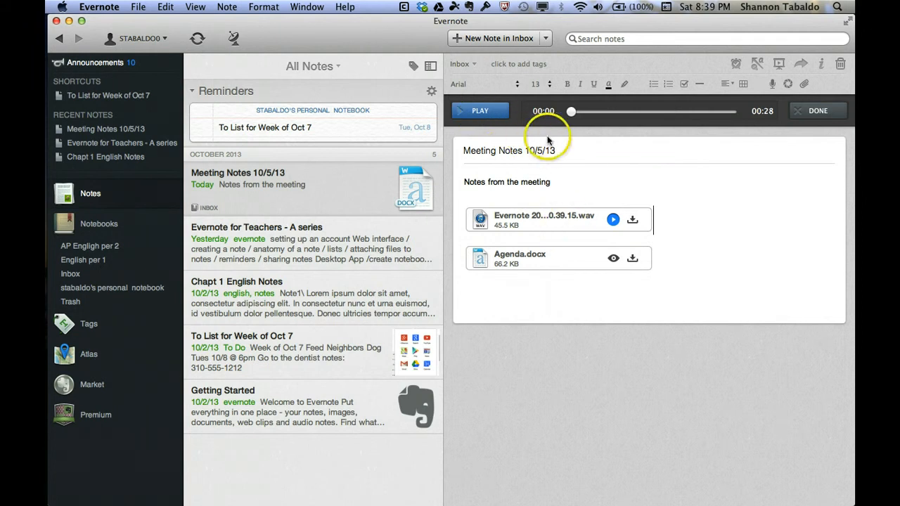
click(809, 112)
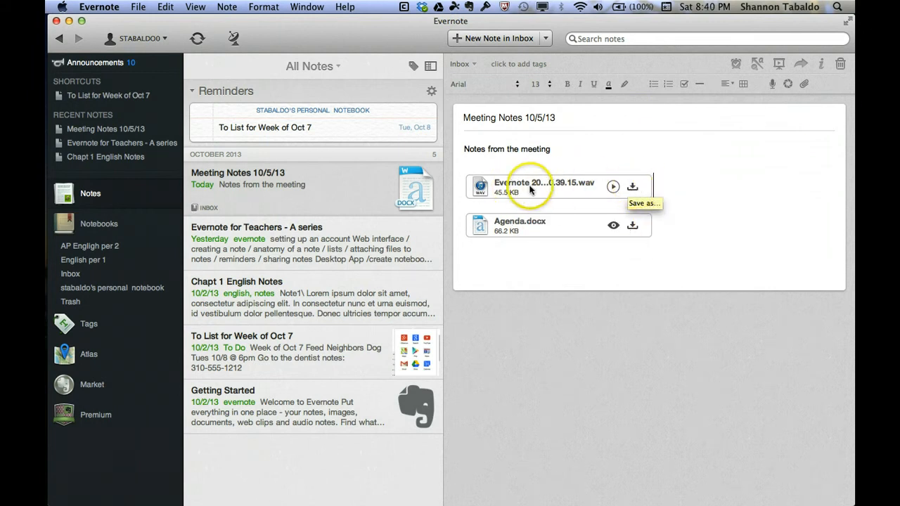
- Add the line "recorded audio" below "Notes from the meeting" and sync the account
click(565, 150)
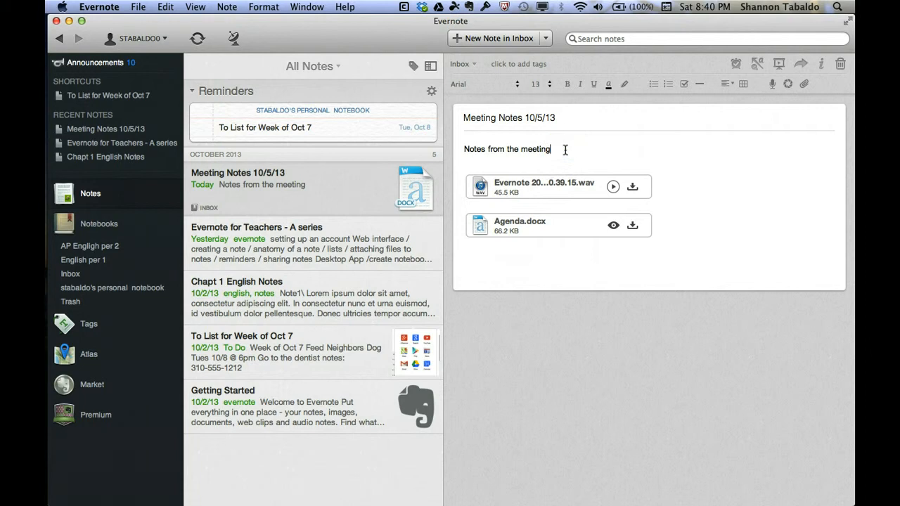
key(Return)
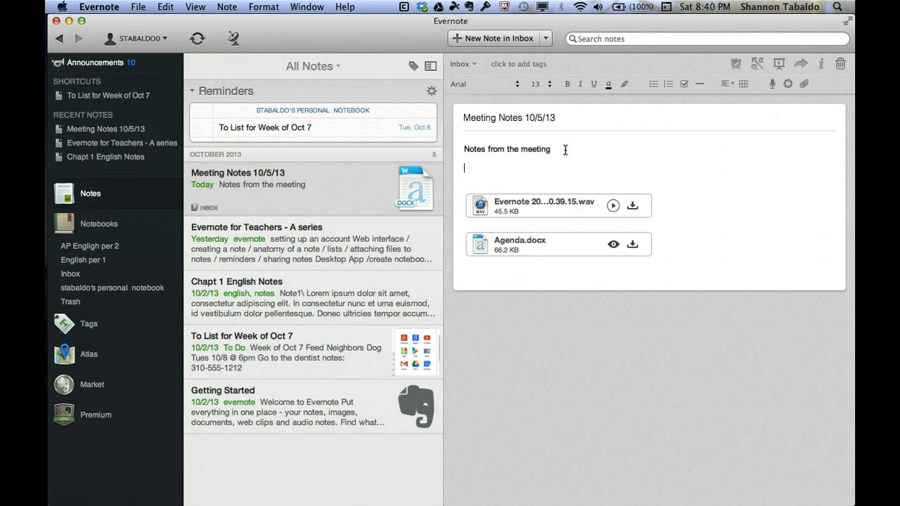
text(recorded audio)
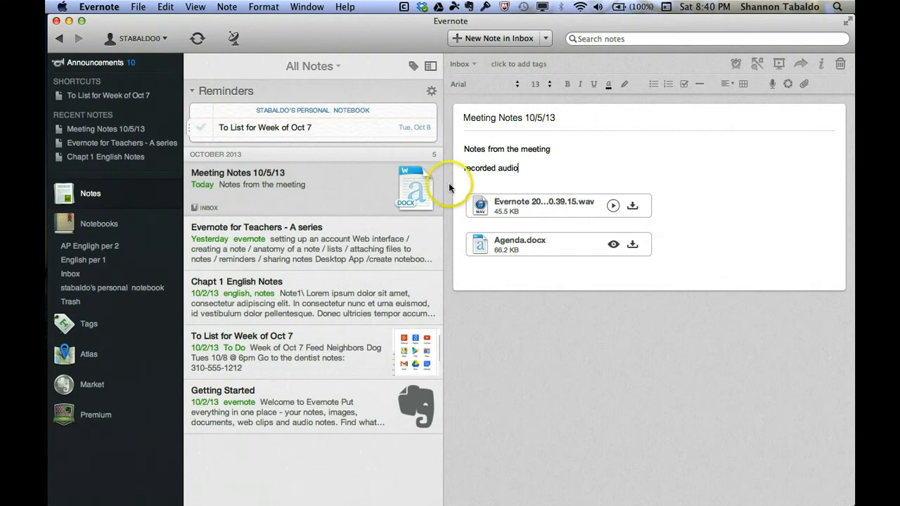
click(197, 40)
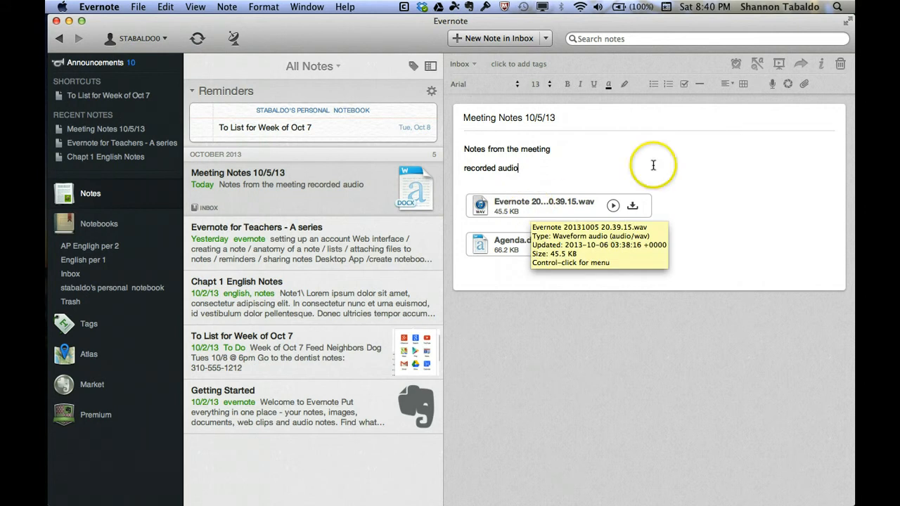
click(502, 243)
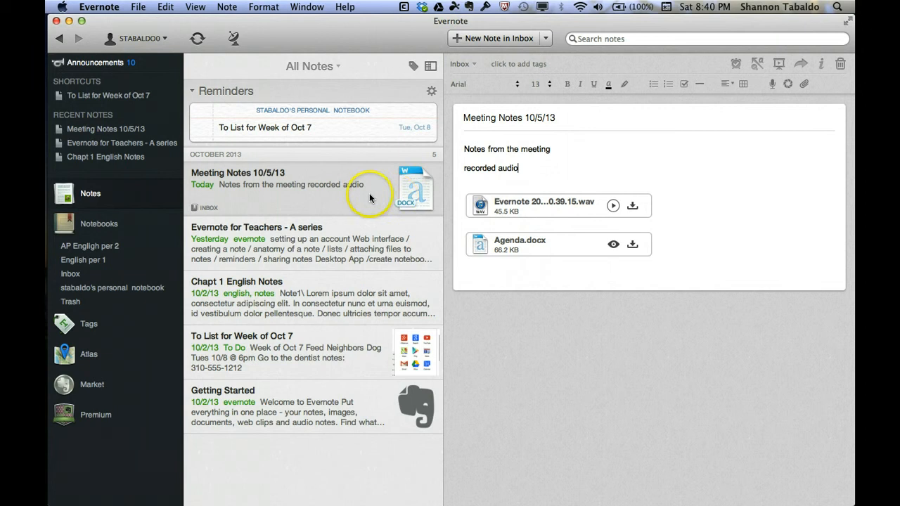
- Consult the highlighted last item of the "Evernote for Teachers - A series" checklist and reopen the Meeting Notes 10/5/13 note
click(374, 246)
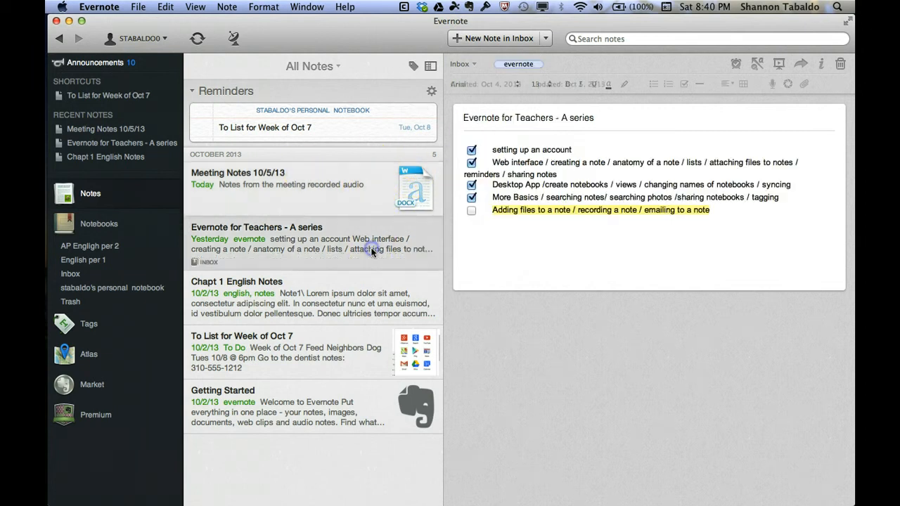
click(674, 210)
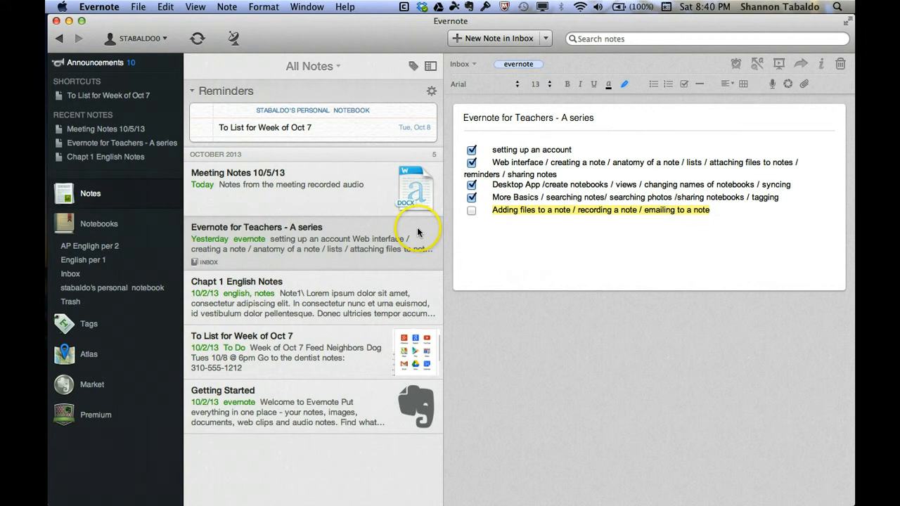
click(385, 186)
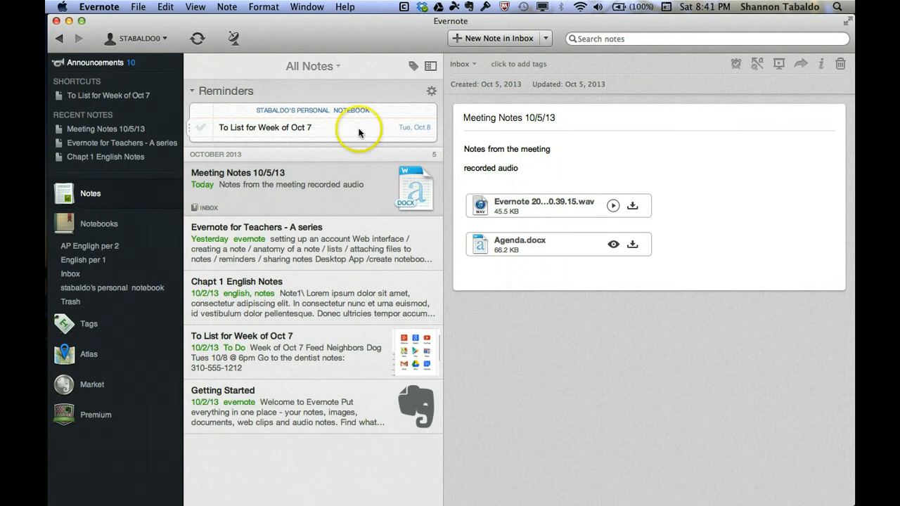
- Copy the account's "Email notes to" address from the account information and close that window
click(153, 40)
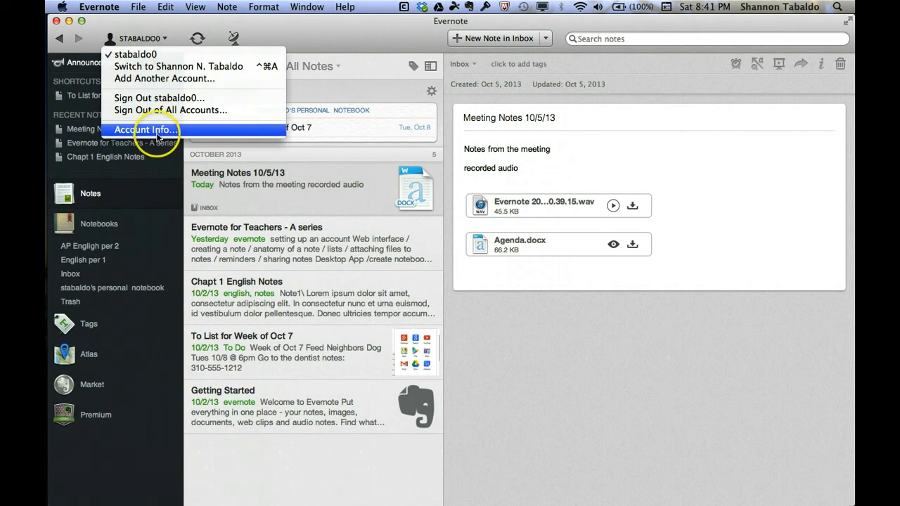
click(158, 135)
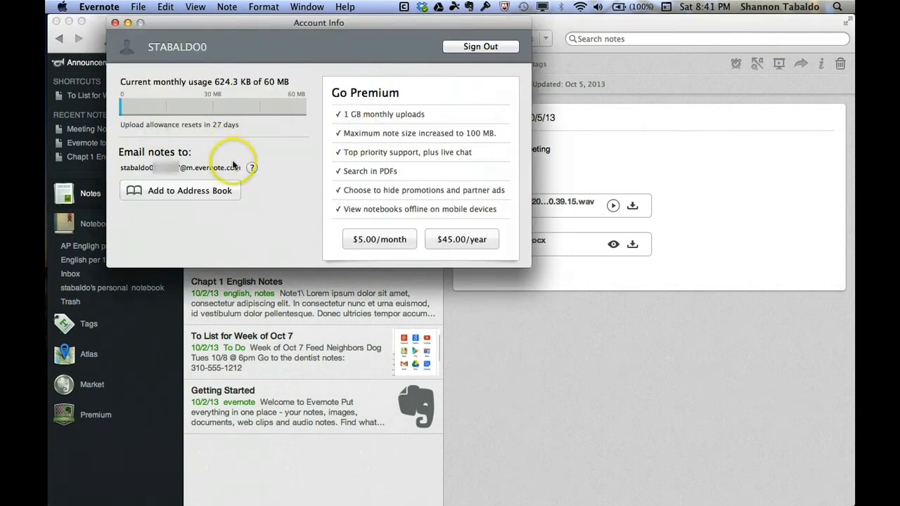
drag(240, 169, 133, 161)
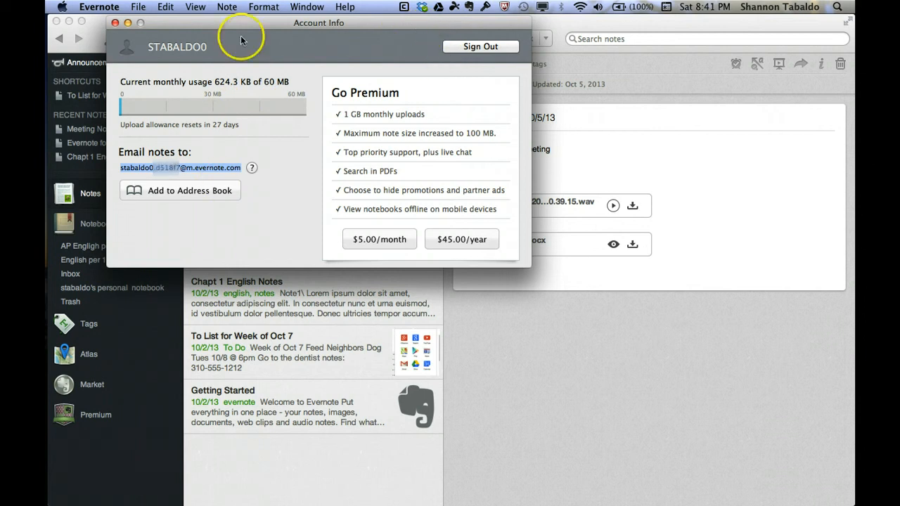
click(115, 23)
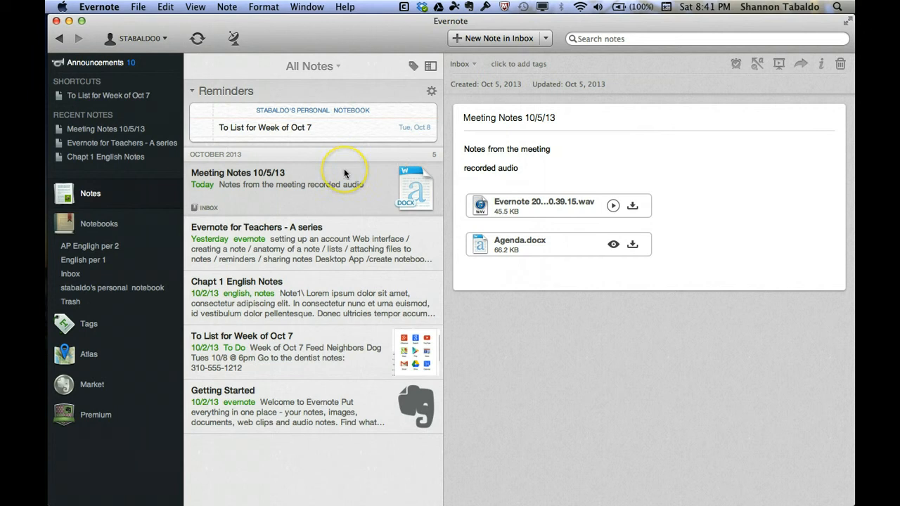
- Switch to Gmail in Safari and skim the email "iPad 101 Video: How To Save Images to the Camera Roll"
key(ctrl+Up)
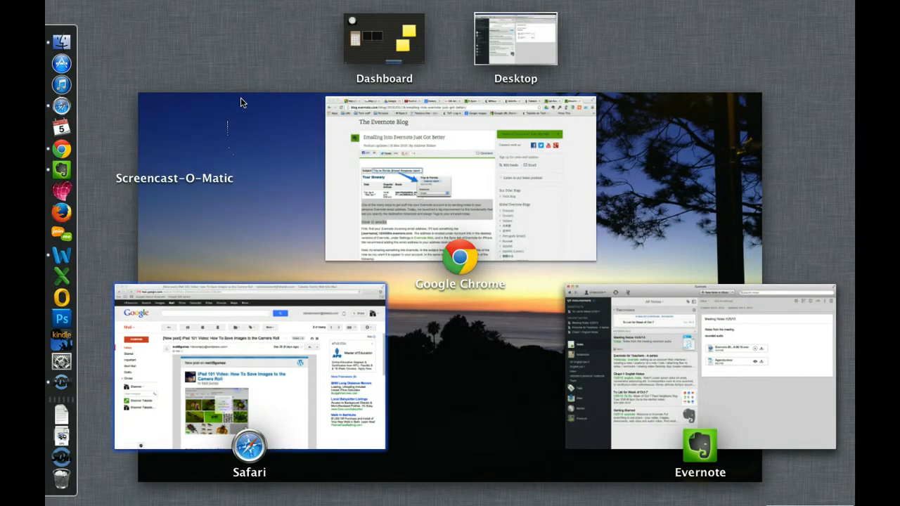
click(235, 386)
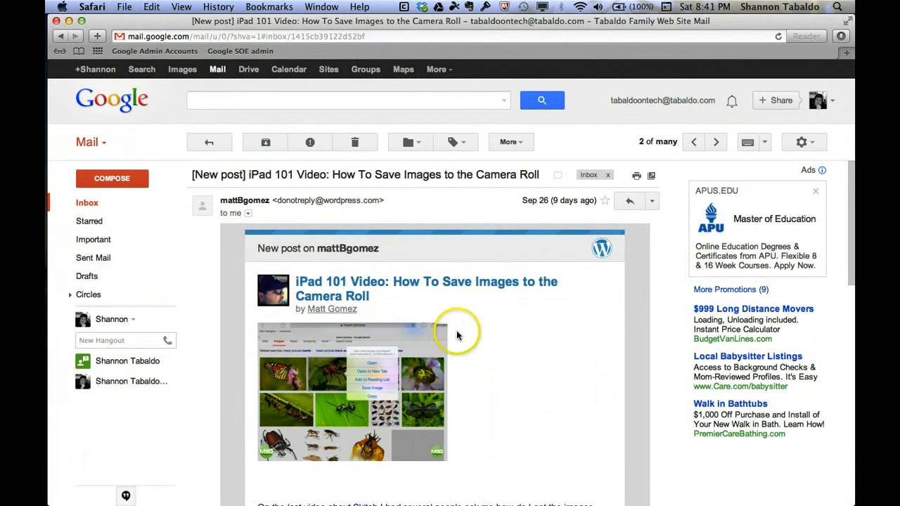
scroll(456, 335, down, 5)
scroll(456, 335, up, 5)
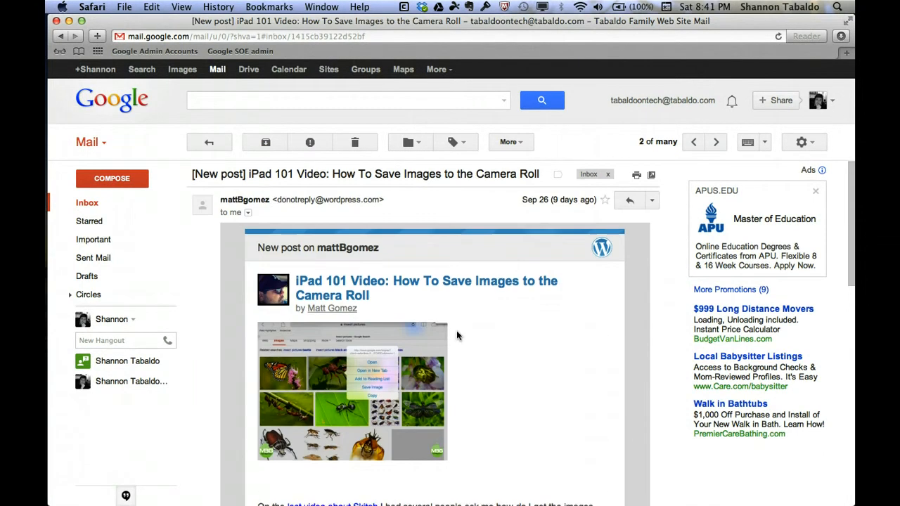
scroll(456, 335, down, 10)
scroll(456, 336, up, 10)
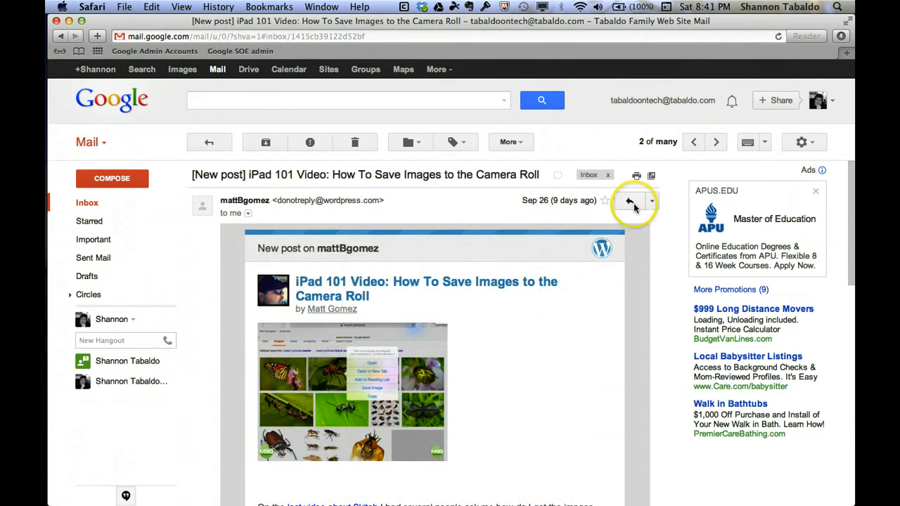
- Forward the iPad 101 Video email, pasting the copied Evernote email address as the recipient
click(652, 202)
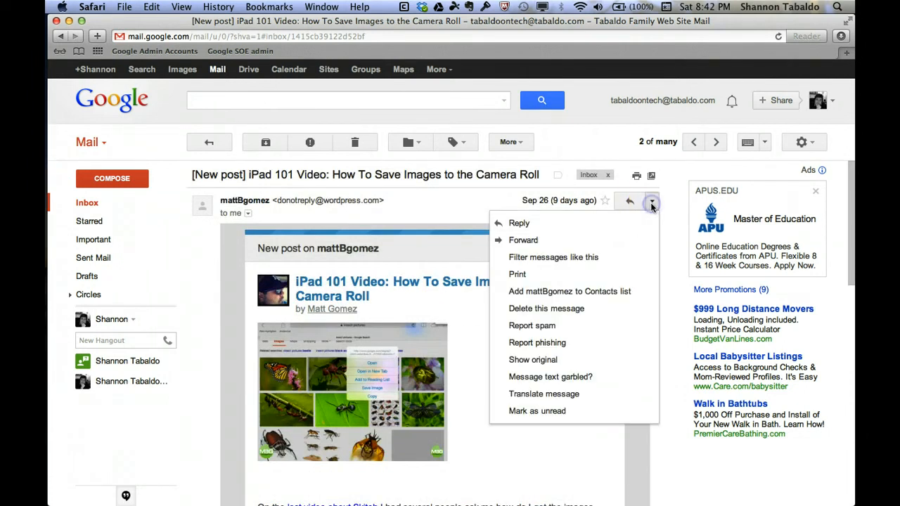
click(633, 242)
click(354, 374)
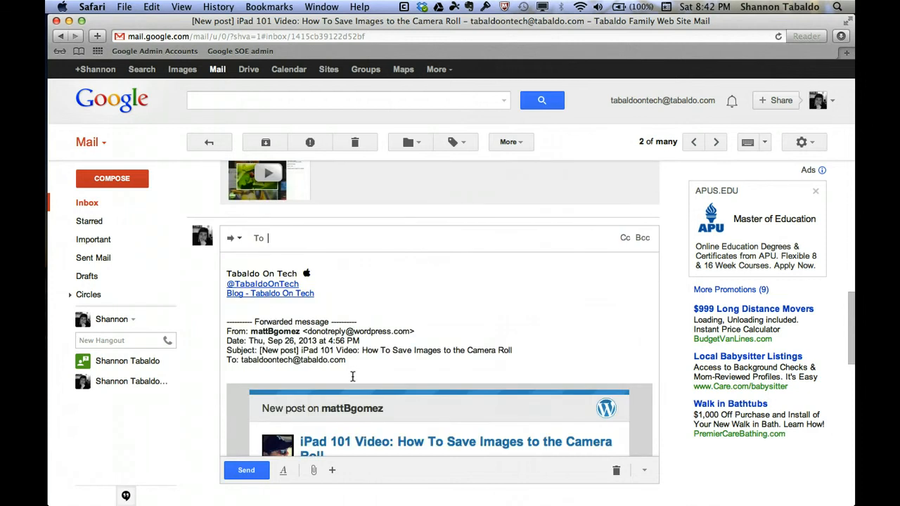
key(super+v)
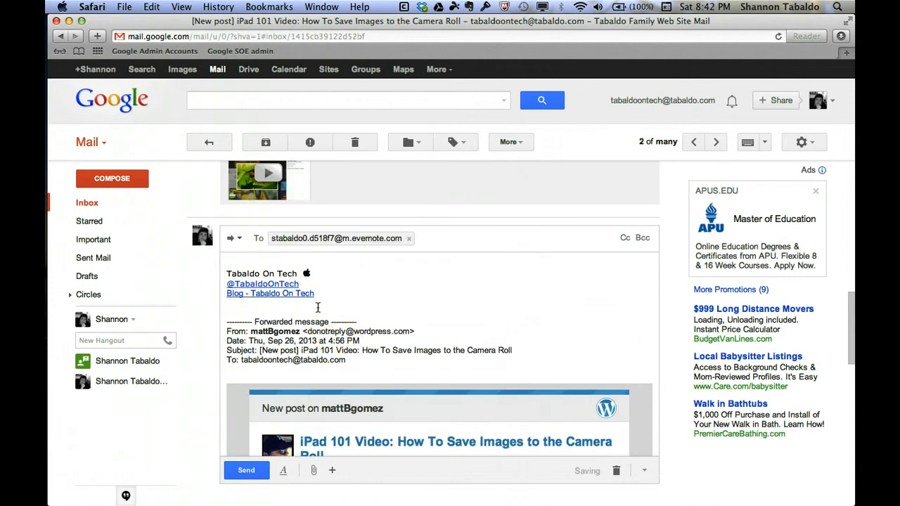
click(401, 260)
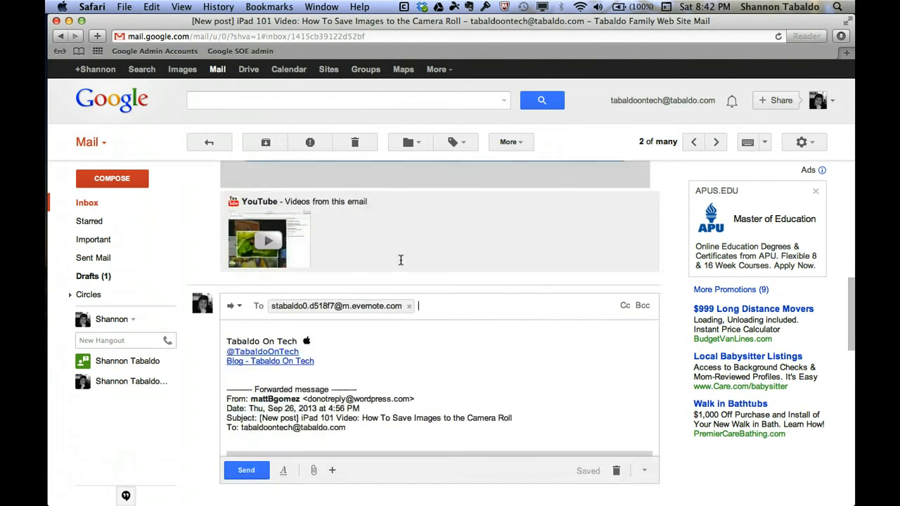
- Open the forwarded message's subject for editing and remove the "Fwd: [New post]" prefix from it
scroll(401, 261, down, 3)
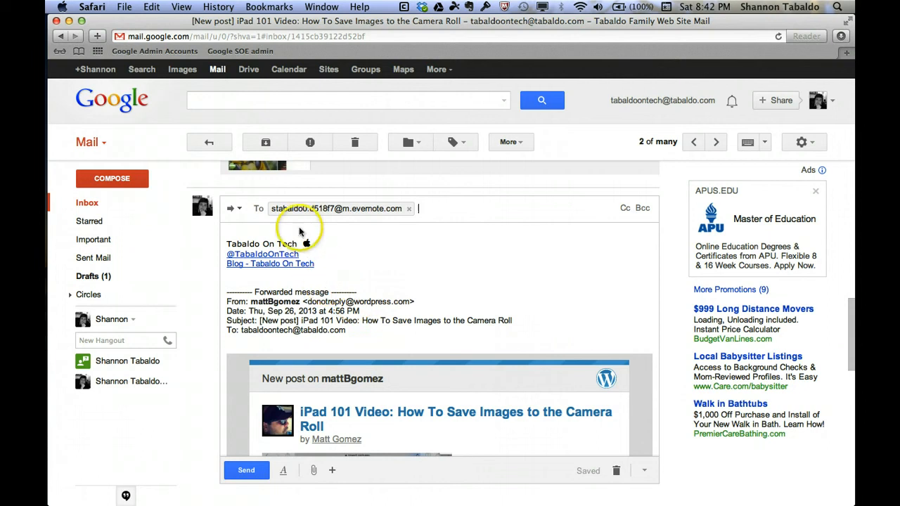
click(236, 208)
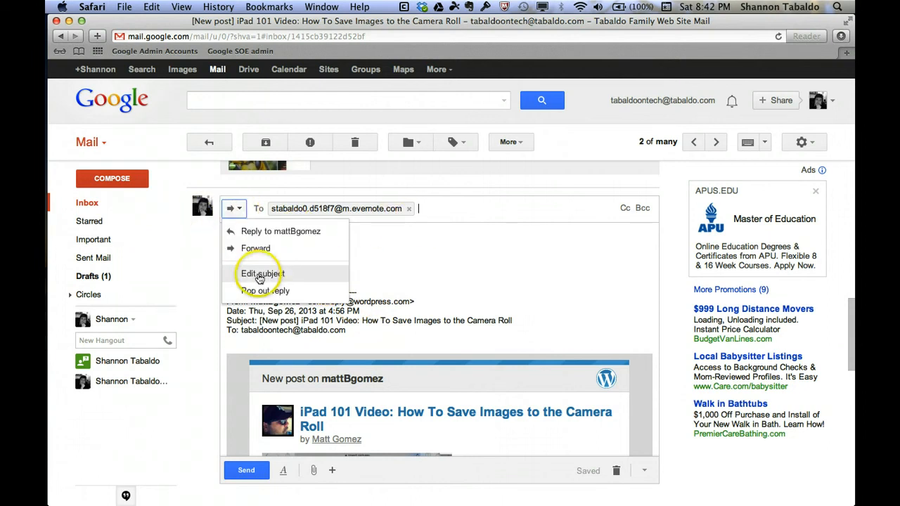
click(260, 274)
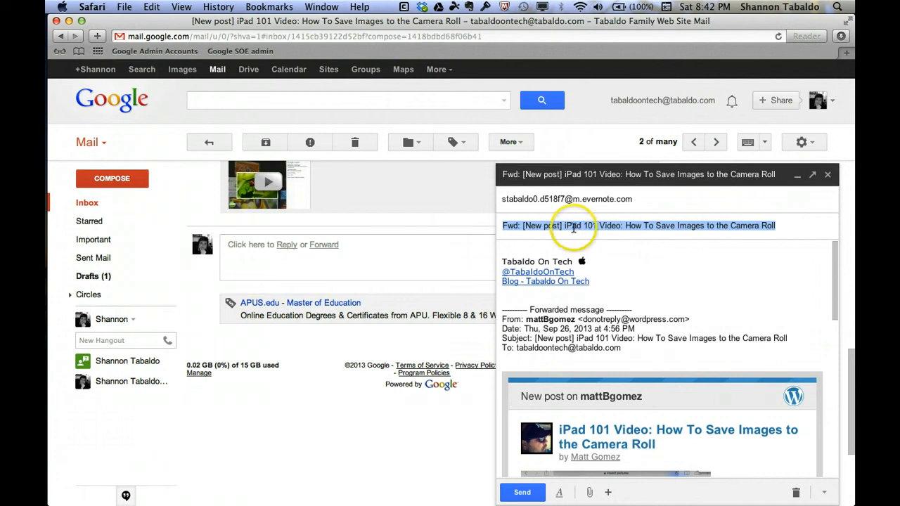
click(563, 224)
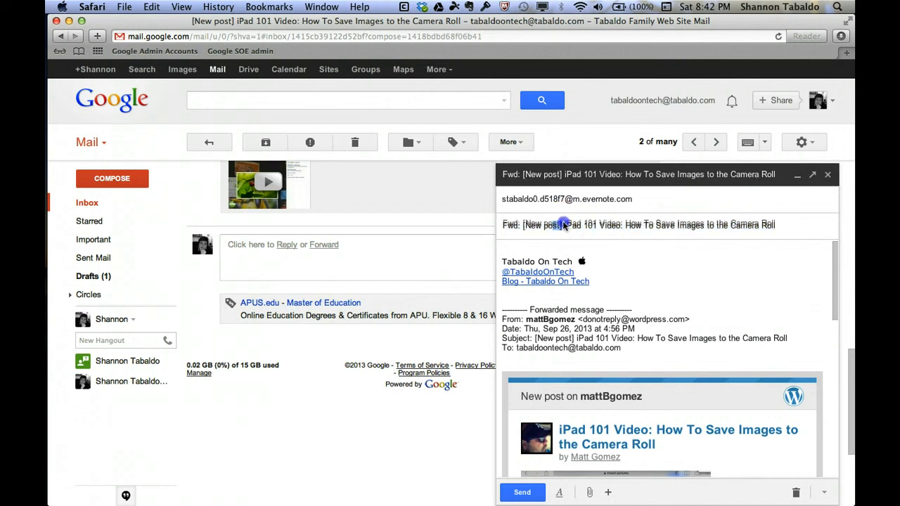
drag(581, 225, 499, 227)
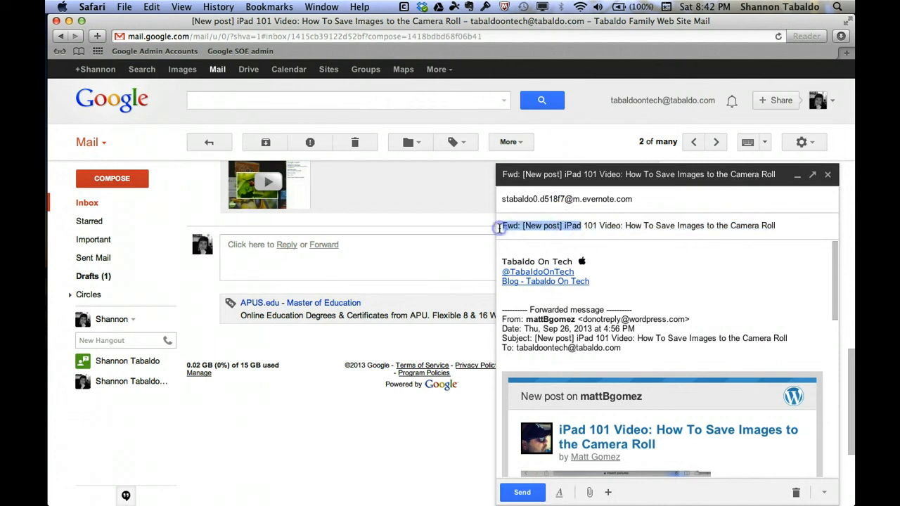
click(499, 227)
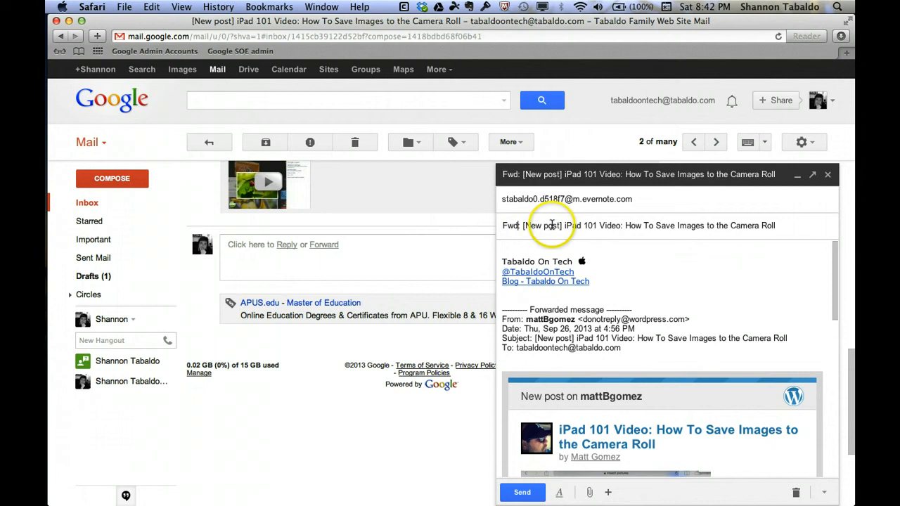
drag(564, 226, 496, 225)
key(BackSpace)
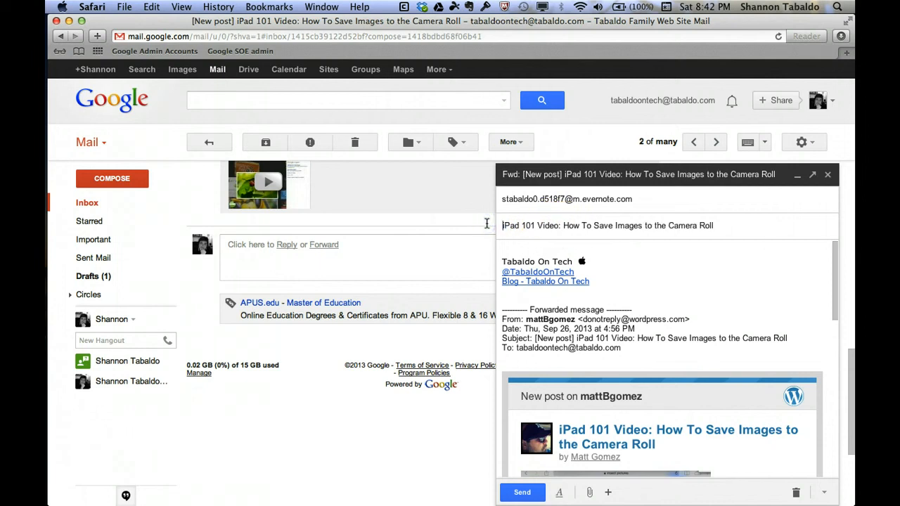
click(730, 224)
text(@A)
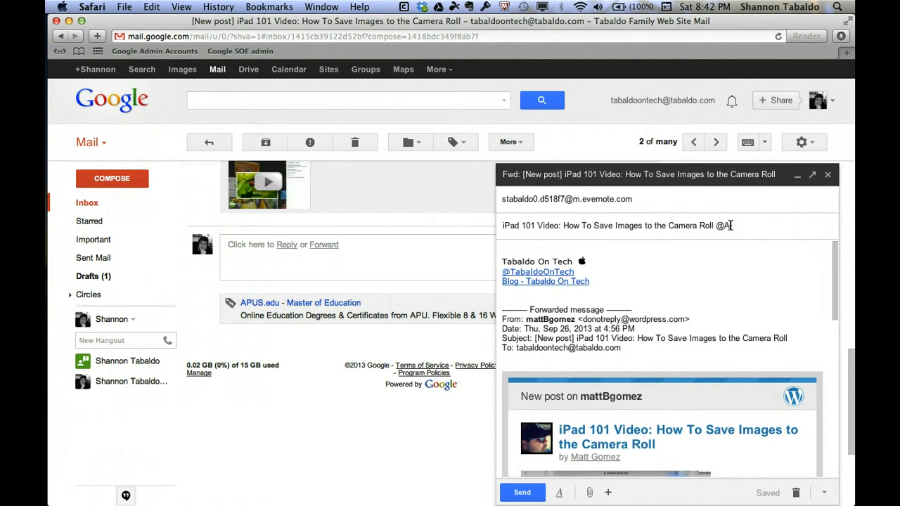
text(P Engoi)
key(BackSpace)
key(BackSpace)
text(lish per2)
key(BackSpace)
text(2)
- Switch to Evernote and open the period 2 AP notebook to check its name
key(F3)
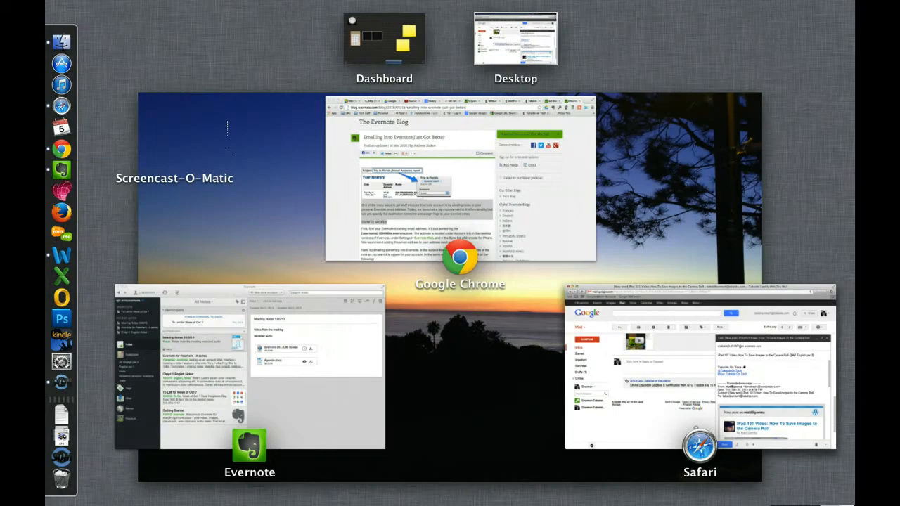
click(358, 328)
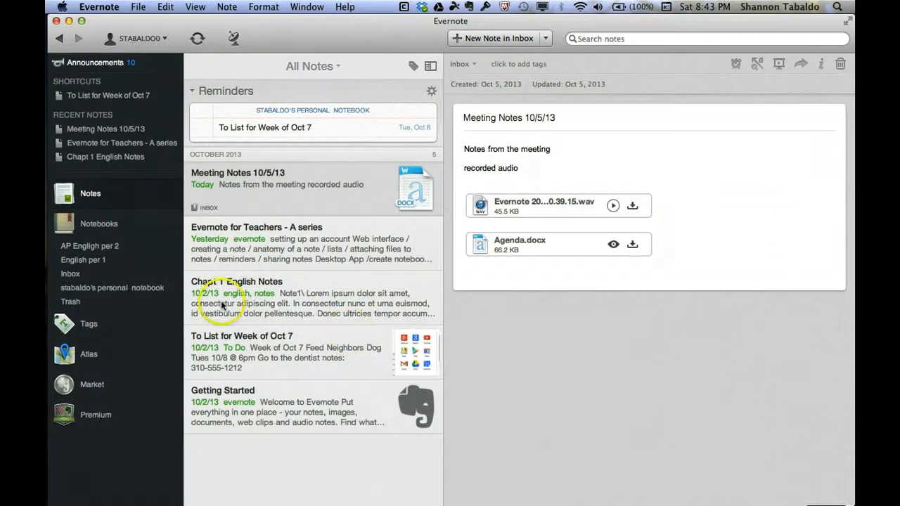
click(123, 247)
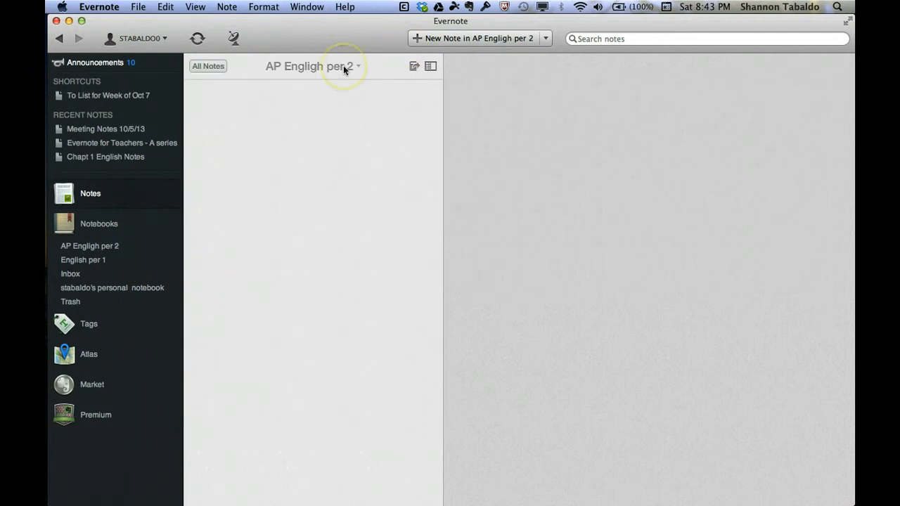
- Return to the draft in Safari and append the tag "#AP English" to the subject
key(F3)
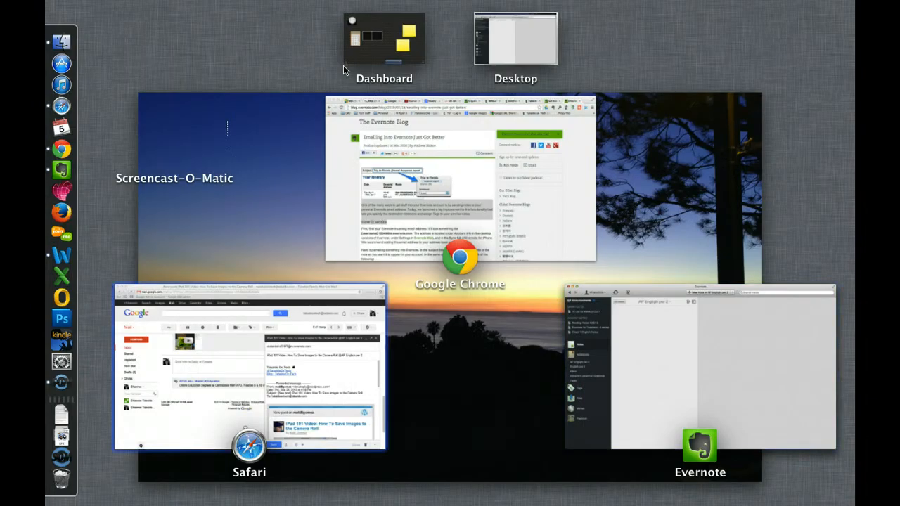
click(251, 371)
click(805, 237)
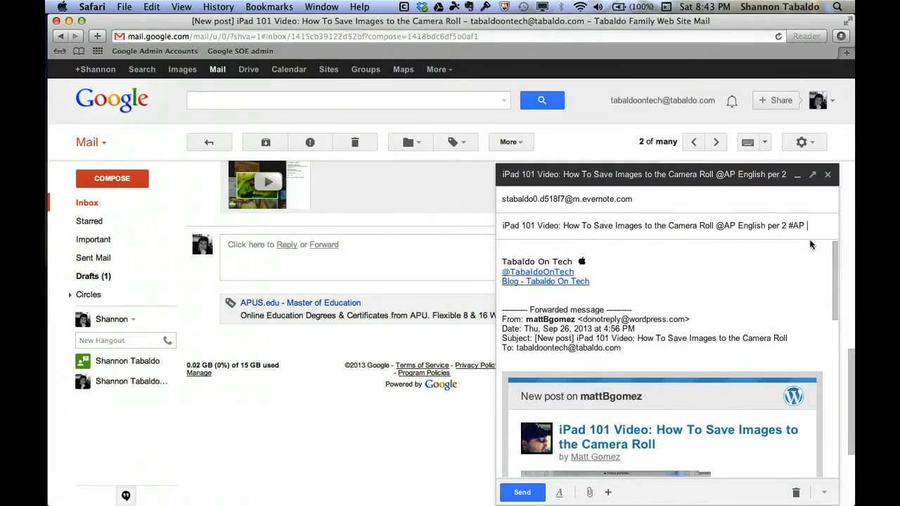
text(sh)
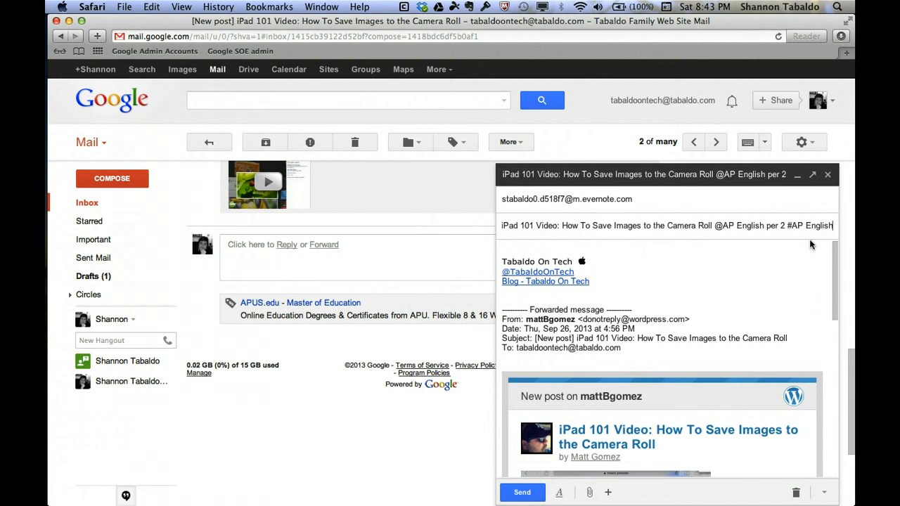
- Switch to Evernote and check the AP English tag in the list of tags
key(ctrl+Up)
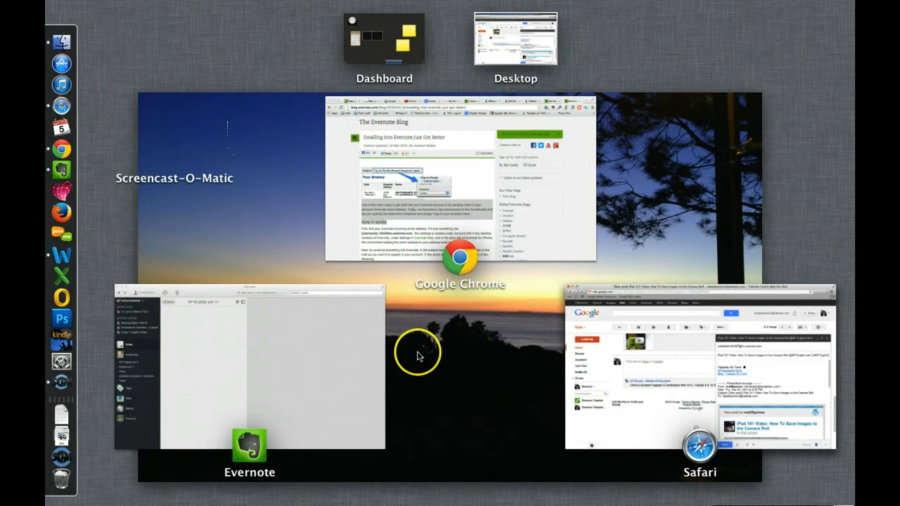
click(282, 374)
click(90, 326)
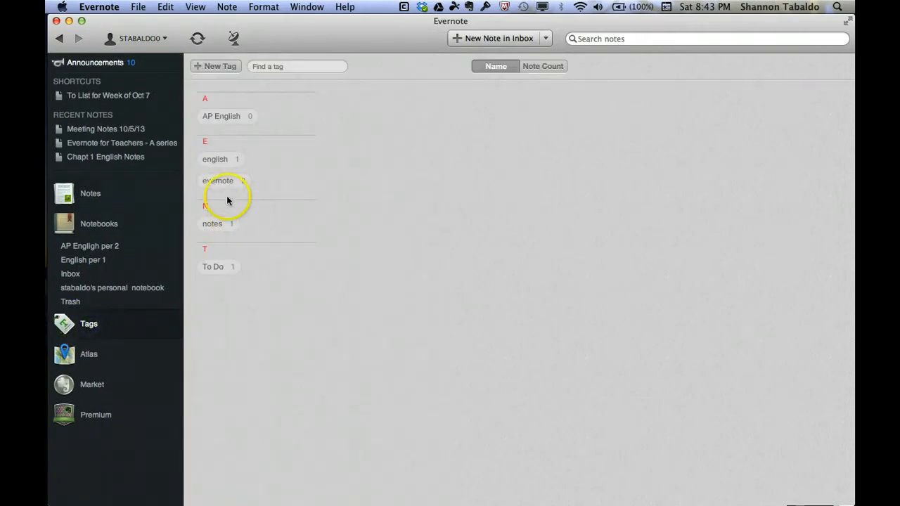
click(218, 121)
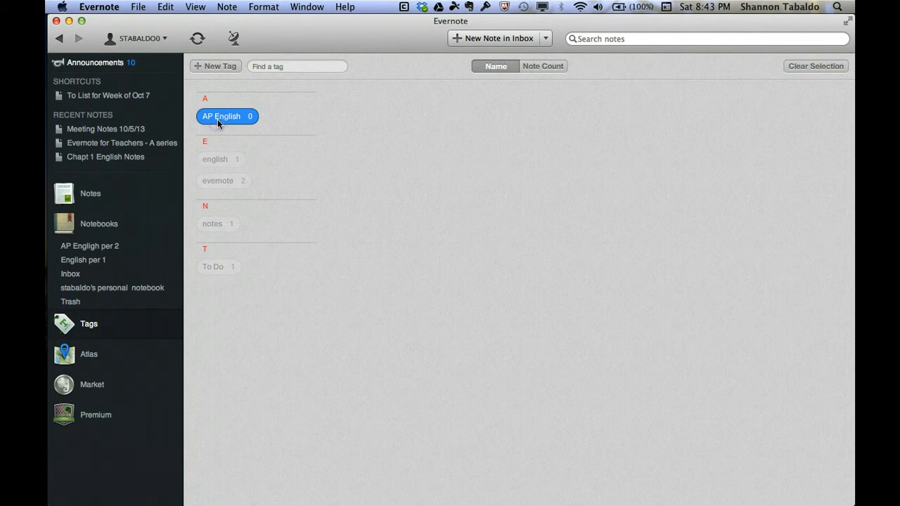
- Return to the draft in Safari and look through the body of the forwarded message
key(ctrl+Up)
click(250, 333)
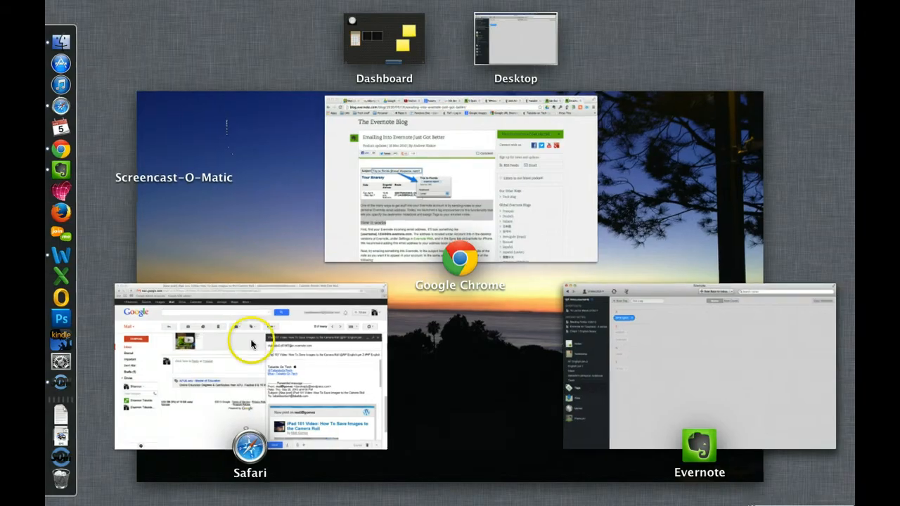
click(655, 272)
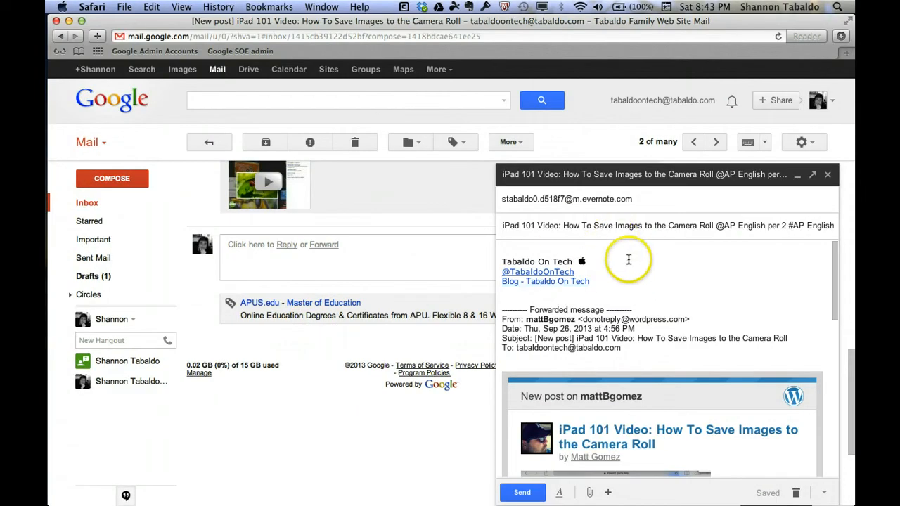
scroll(641, 314, down, 10)
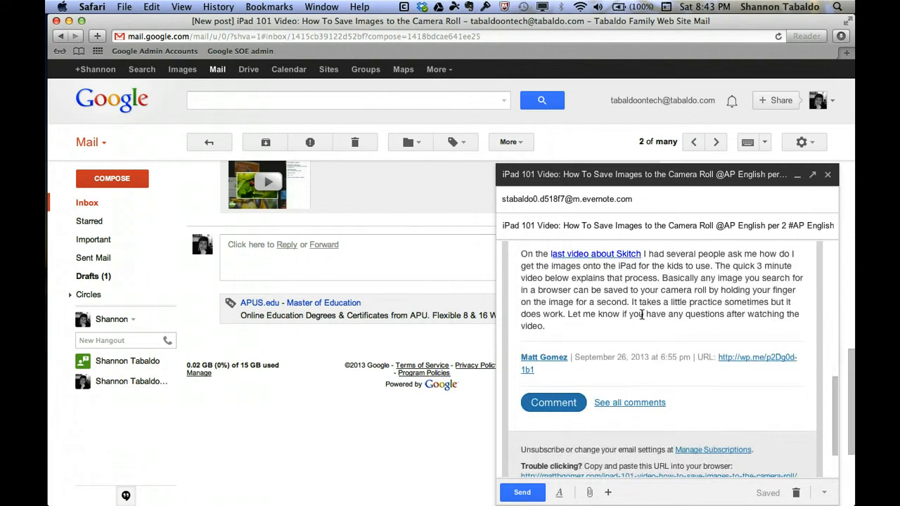
- Delete the signature and forwarded-message header from the draft's body and send the email
scroll(641, 314, up, 10)
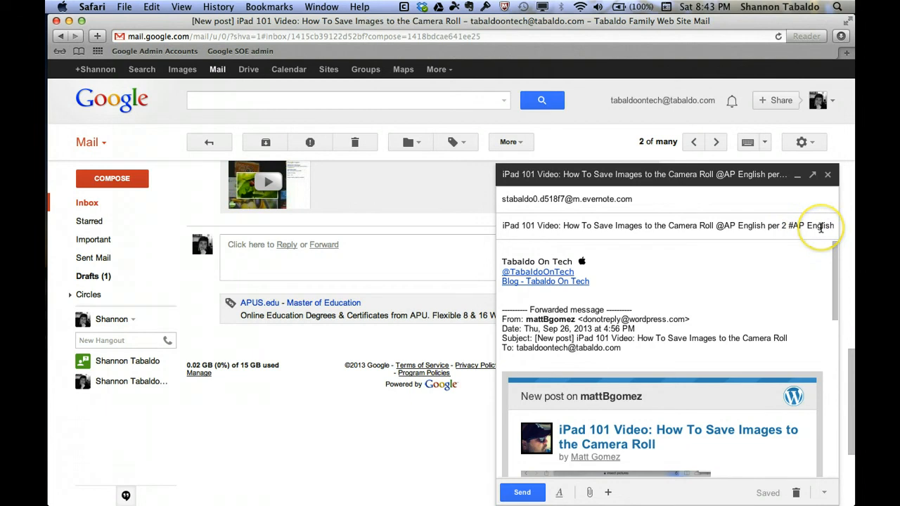
scroll(707, 251, down, 4)
scroll(710, 251, up, 4)
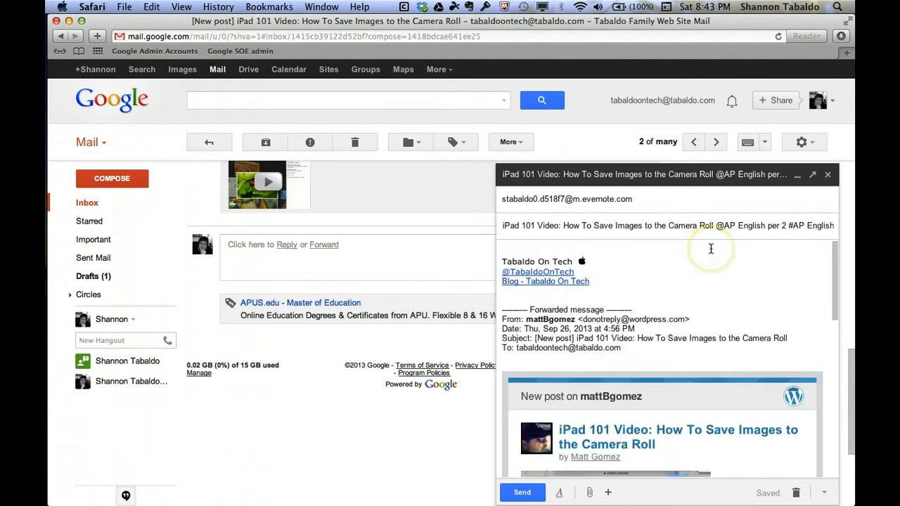
drag(589, 282, 496, 246)
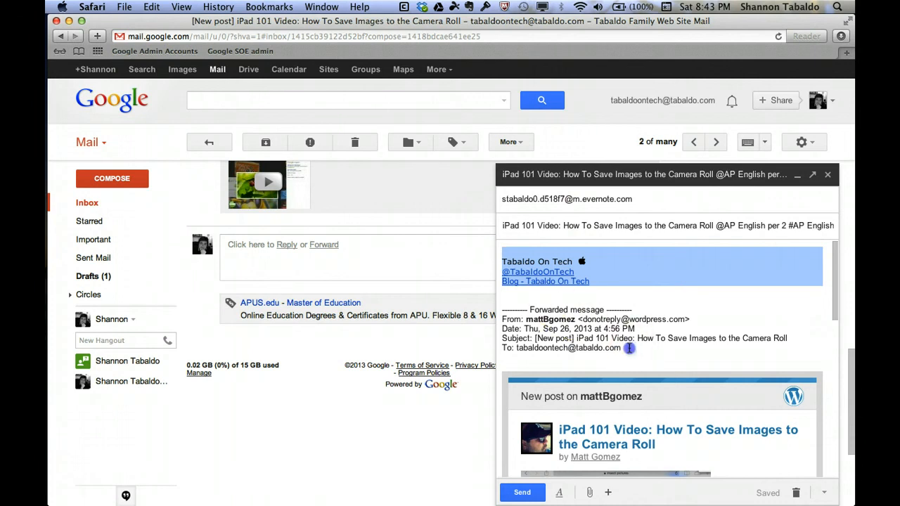
mouse_move(621, 347)
mouse_down()
mouse_move(553, 260)
mouse_move(487, 241)
mouse_up()
key(BackSpace)
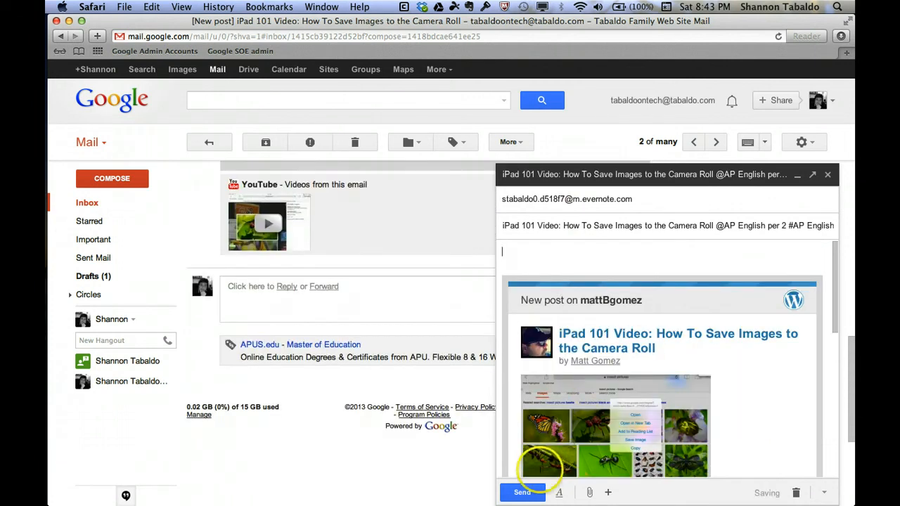
click(524, 492)
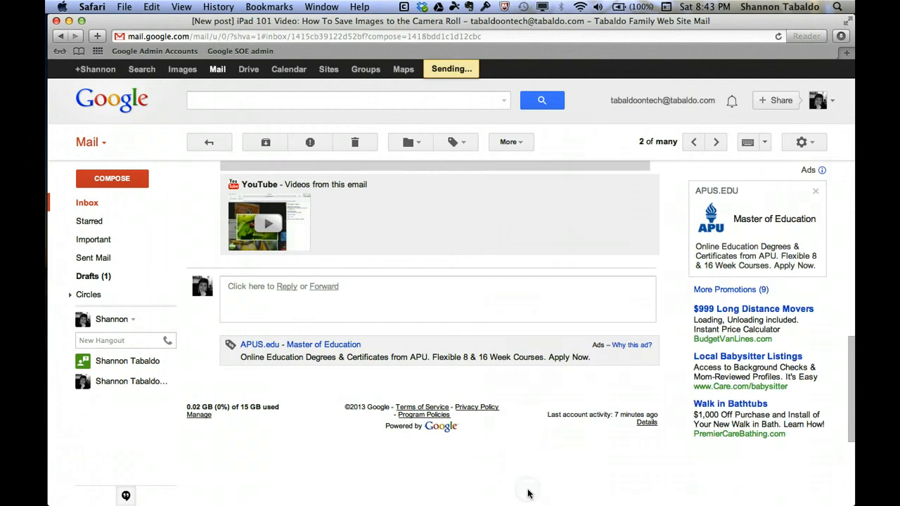
- Switch to Evernote, show all notes and sync the account
key(ctrl+Up)
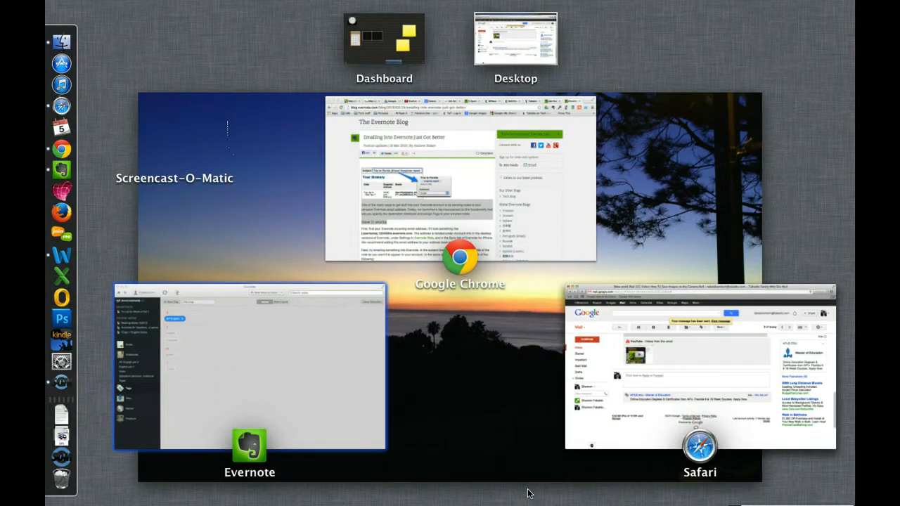
click(273, 325)
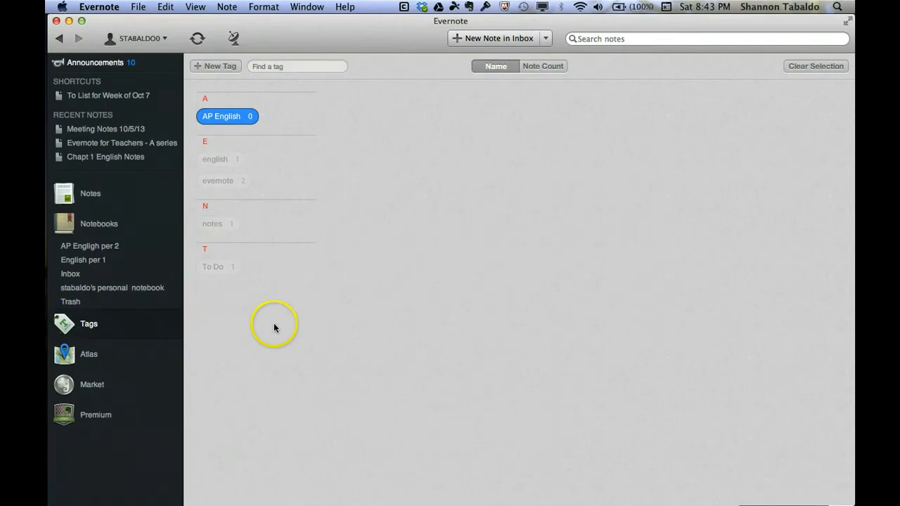
click(84, 200)
click(209, 66)
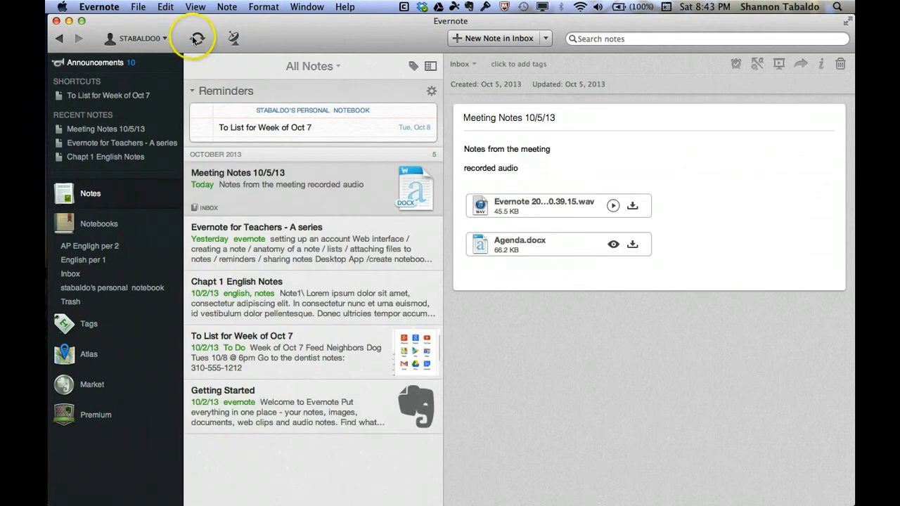
click(196, 39)
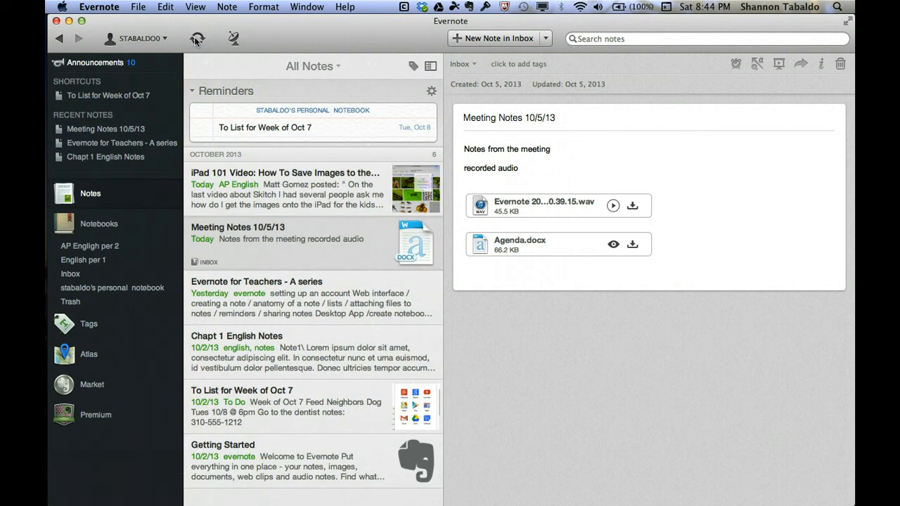
- Open the emailed iPad 101 Video note and move it to the "AP Engligh per 2" notebook
click(297, 195)
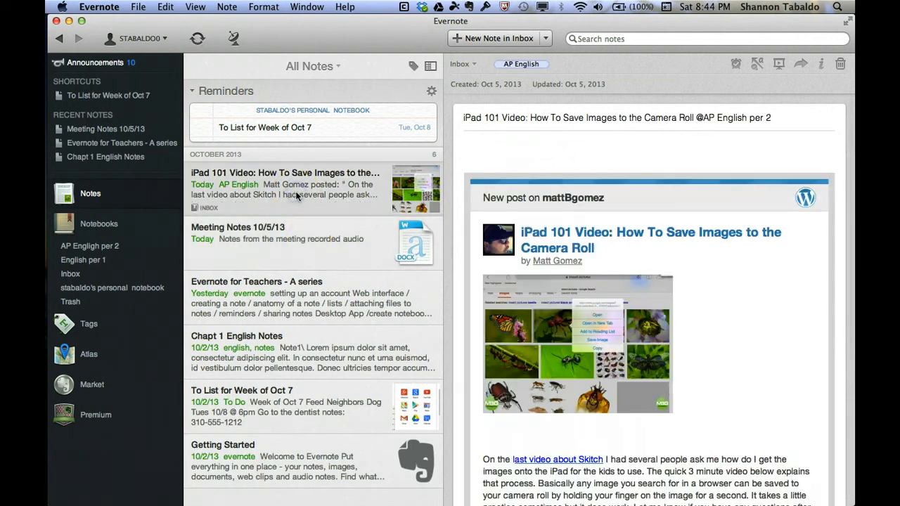
click(308, 198)
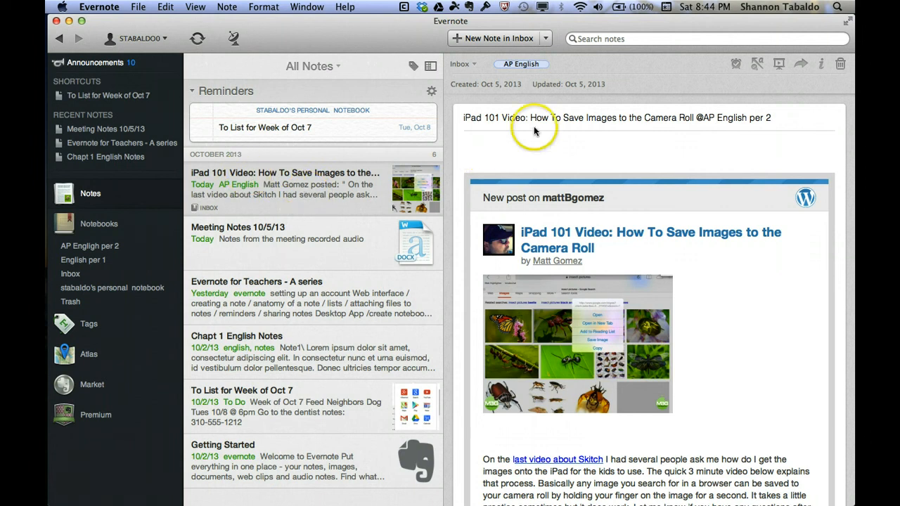
click(472, 69)
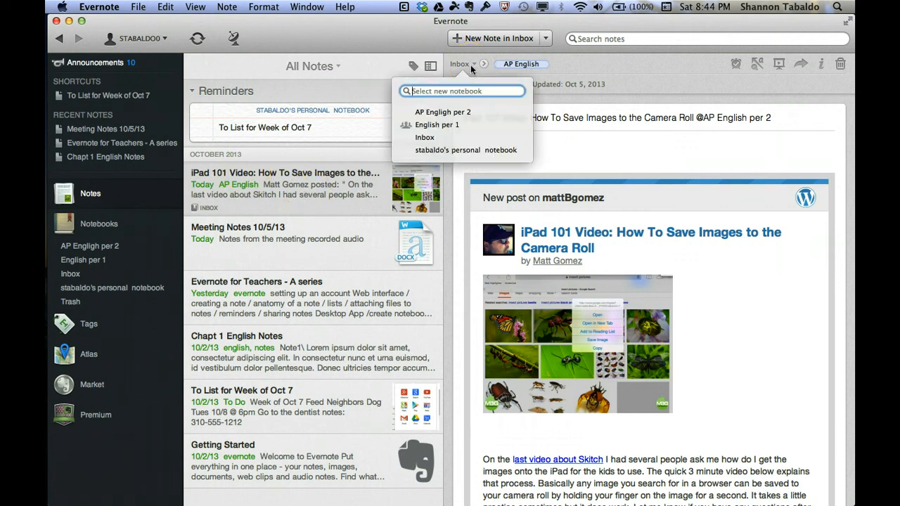
click(450, 113)
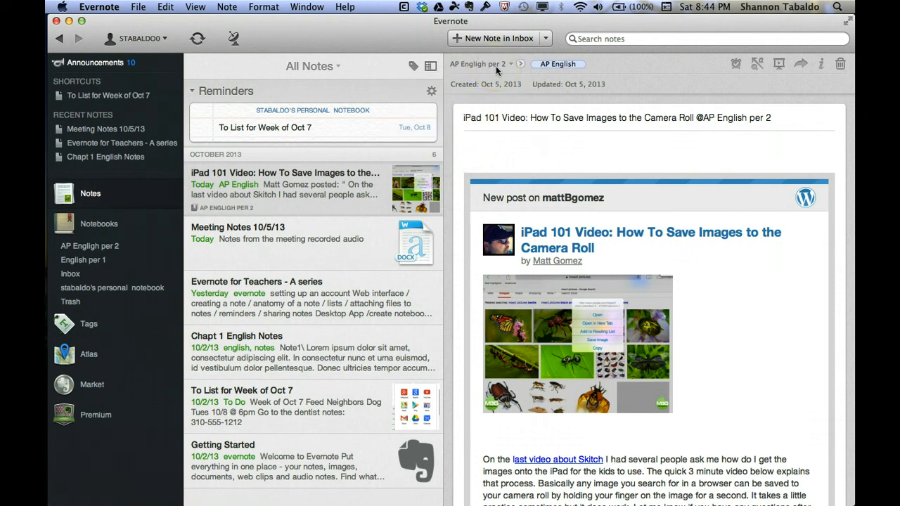
click(348, 244)
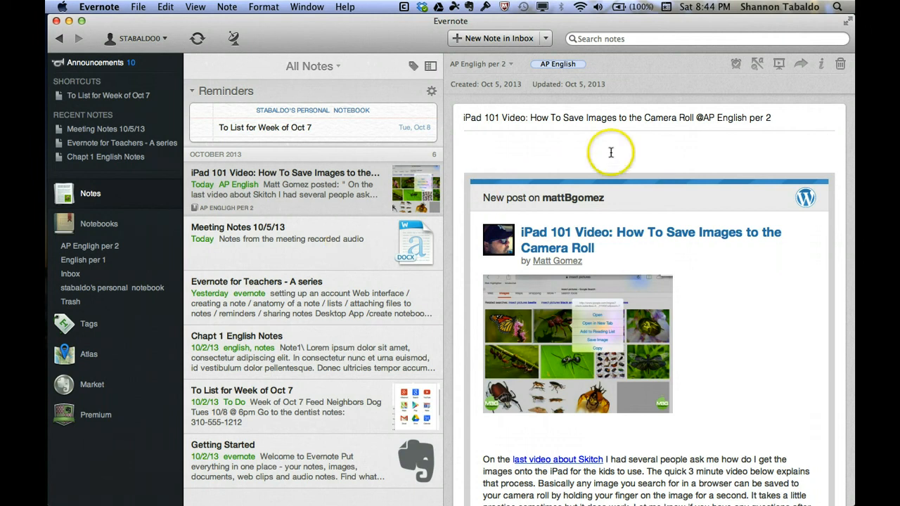
drag(771, 118, 693, 119)
key(BackSpace)
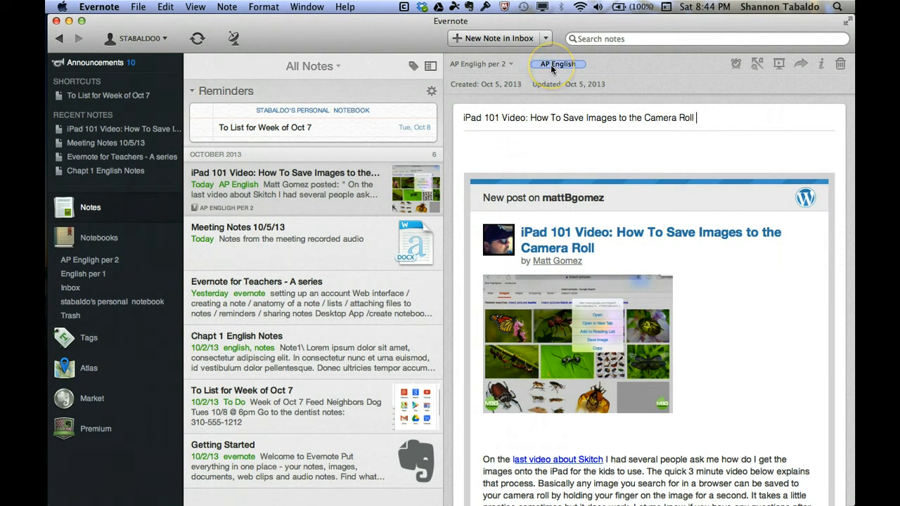
- Check the note's notebook assignment and view the contents of the "AP Engligh per 2" notebook
click(488, 65)
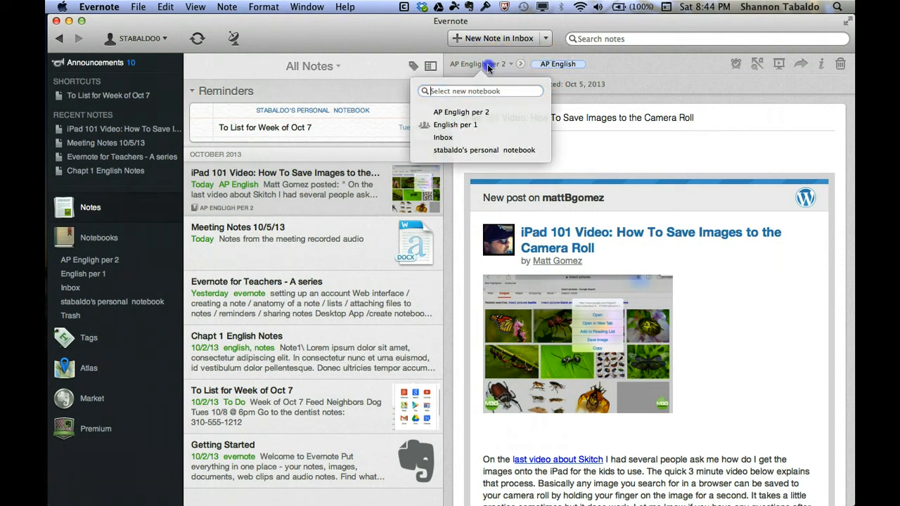
click(463, 116)
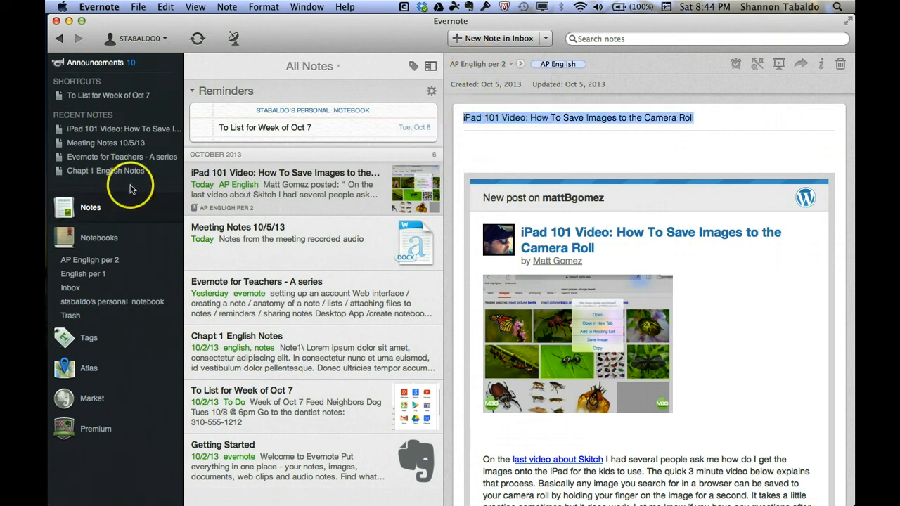
click(118, 262)
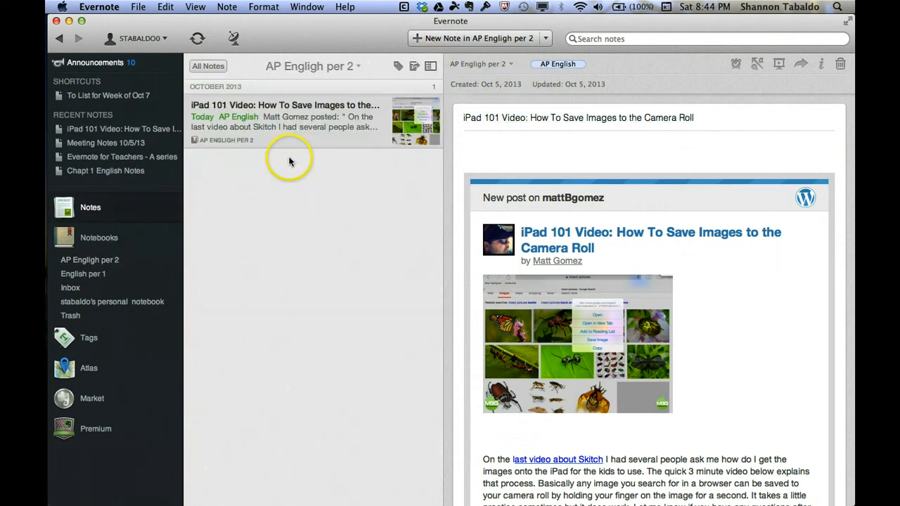
- Correct the misspelled period 2 notebook name to "AP English per 2" in its settings and save it
click(105, 239)
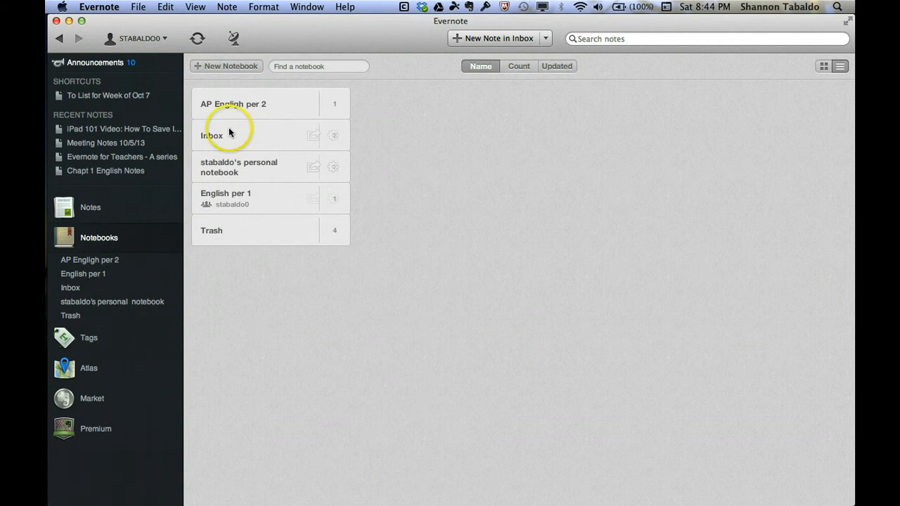
click(281, 105)
click(313, 104)
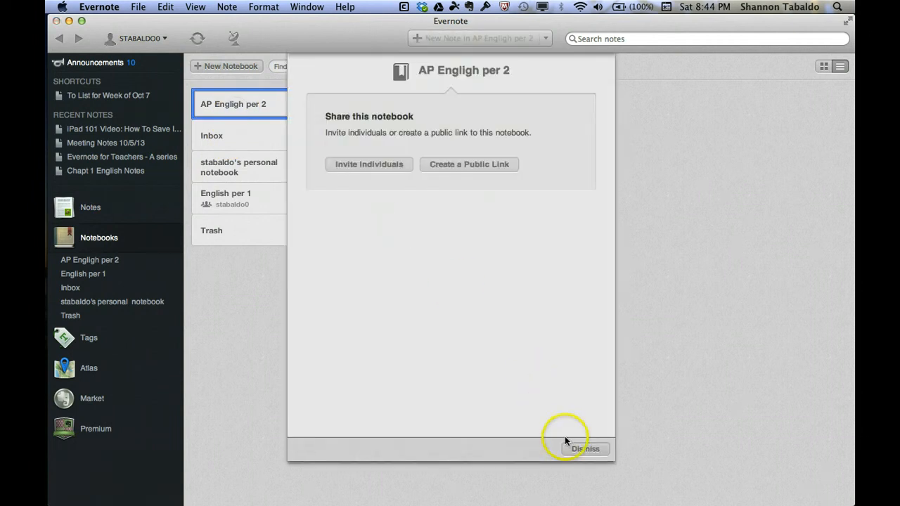
click(569, 448)
click(337, 102)
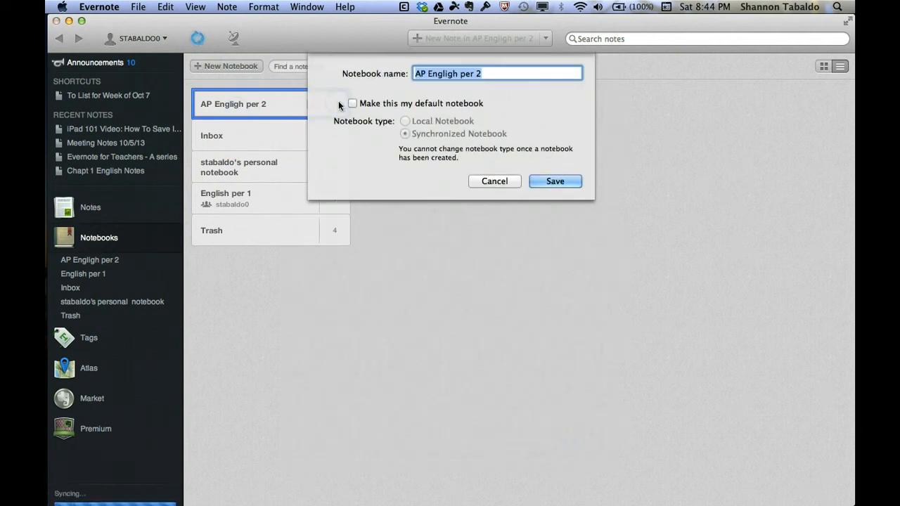
click(447, 74)
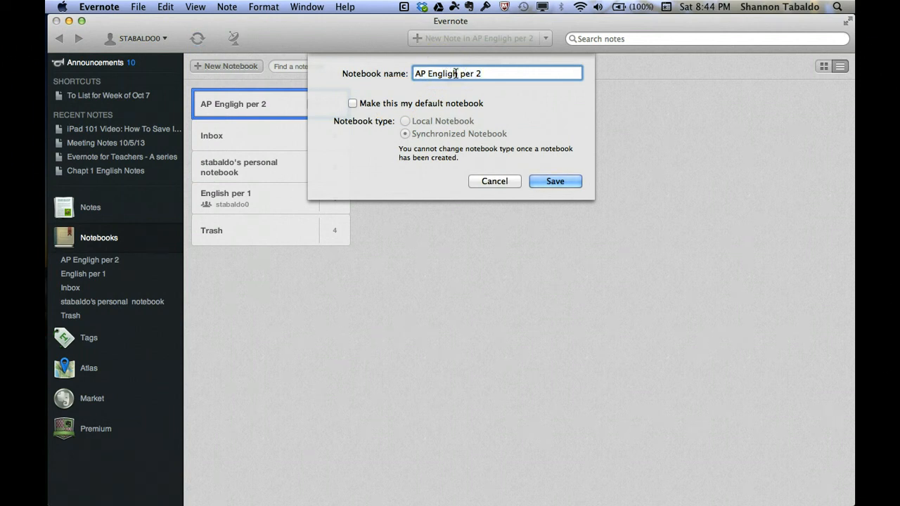
key(BackSpace)
text(s)
click(543, 180)
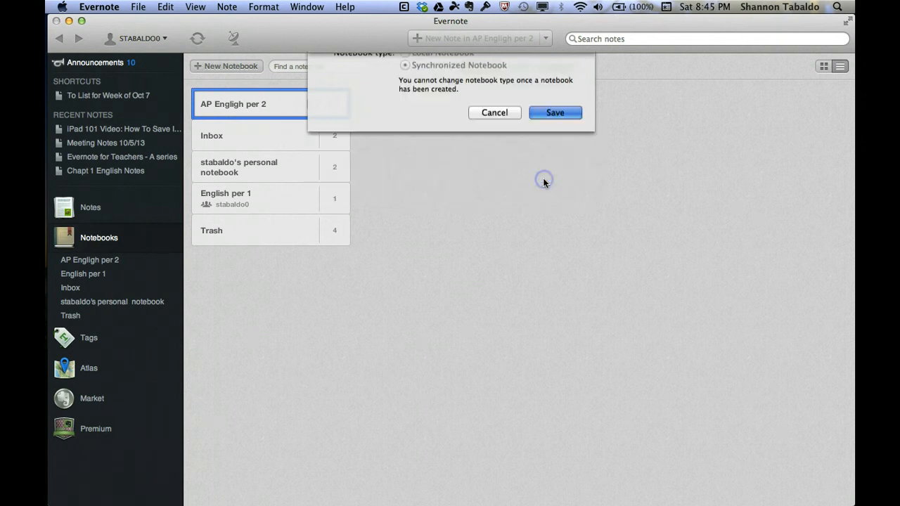
click(320, 109)
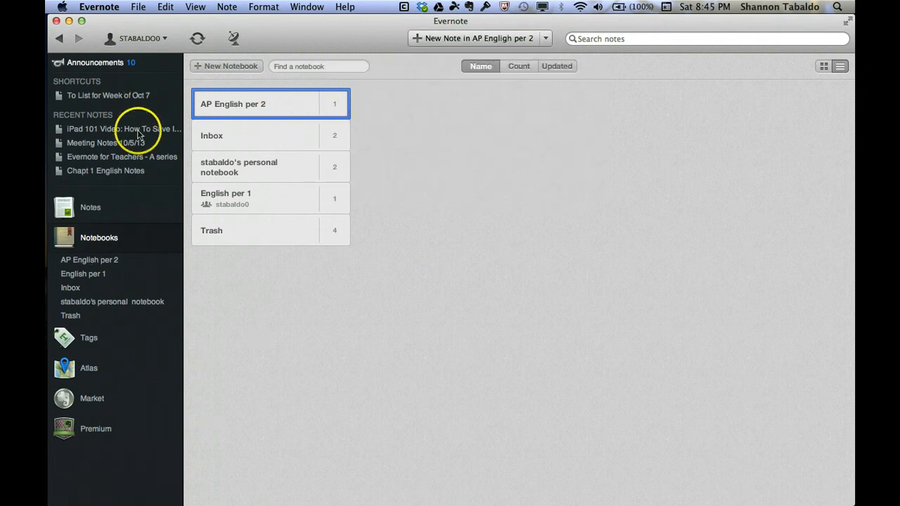
- Return from the notebooks to all notes and look through the content of the iPad 101 Video note
click(114, 237)
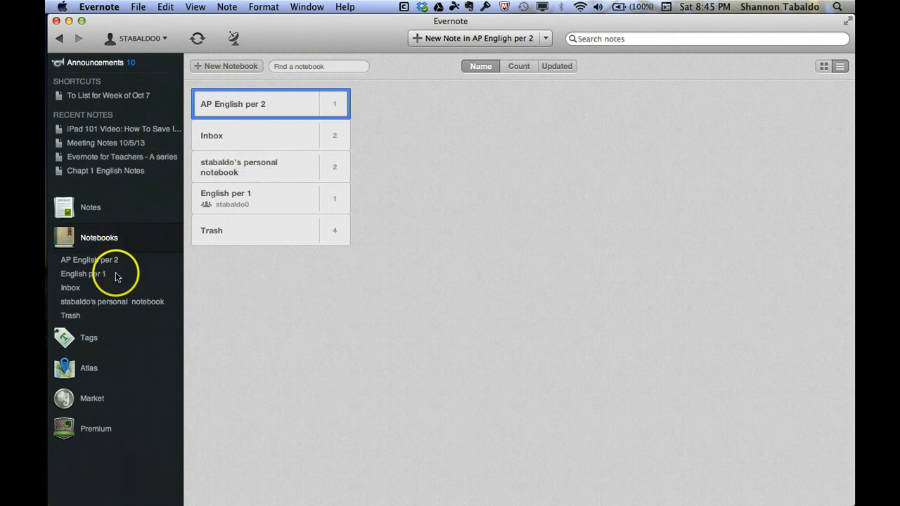
click(111, 260)
click(113, 213)
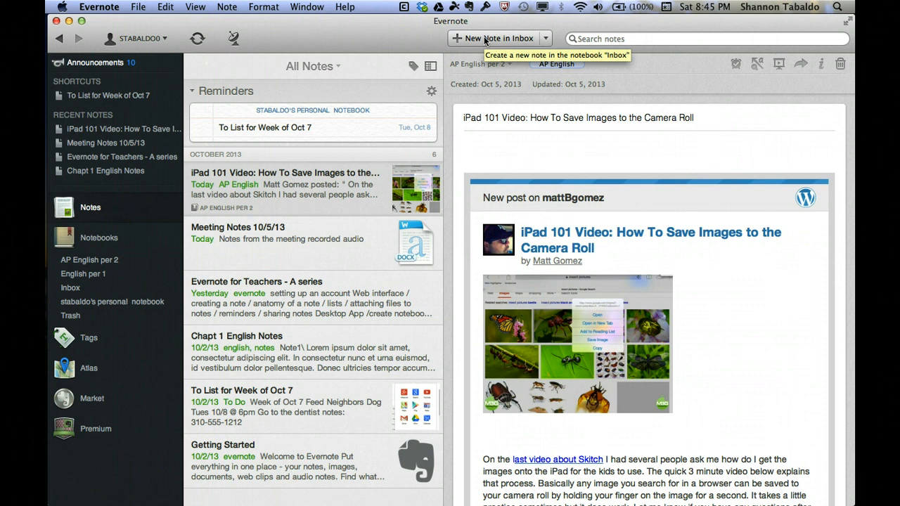
scroll(649, 235, down, 3)
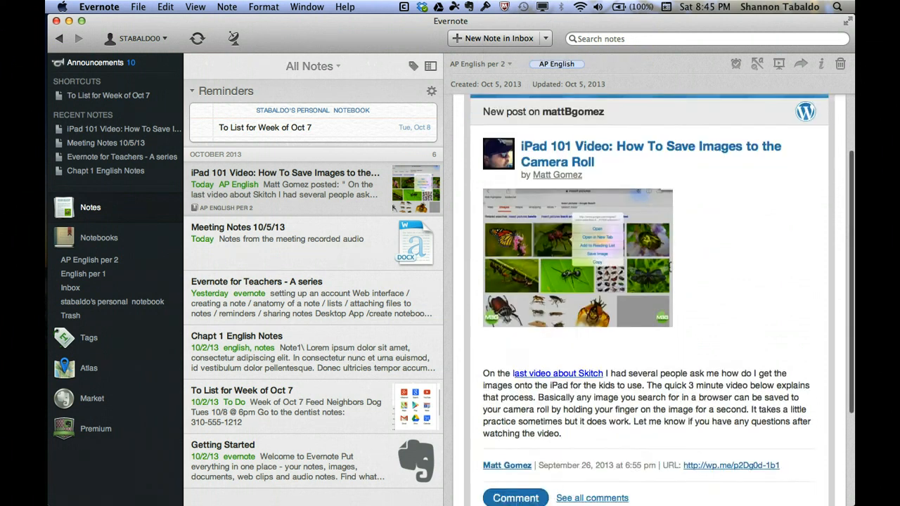
scroll(677, 276, down, 5)
scroll(677, 275, up, 8)
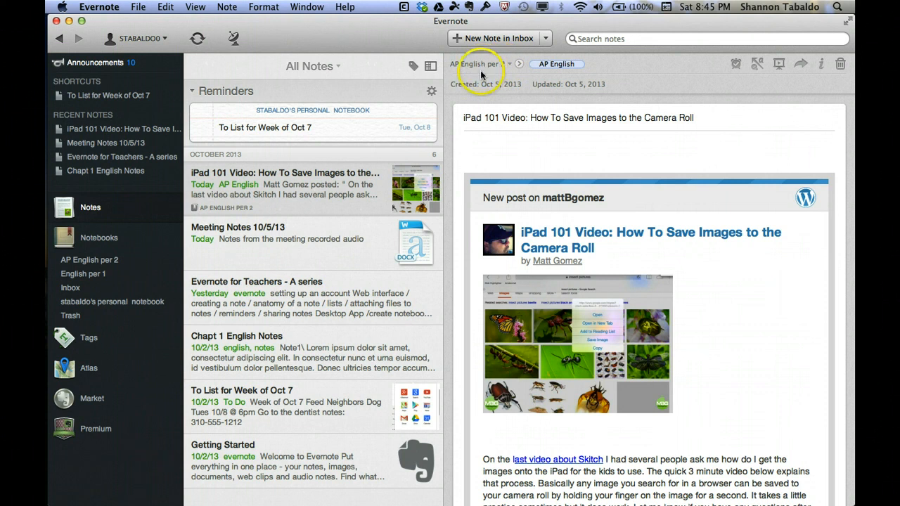
click(472, 158)
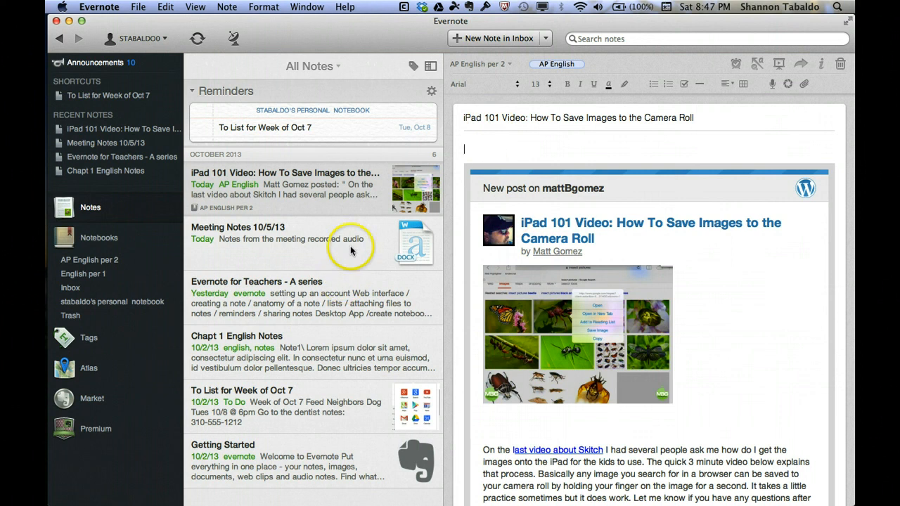
- Review the Evernote for Teachers checklist, the Meeting Notes 10/5/13 attachments and the iPad 101 Video note
click(348, 296)
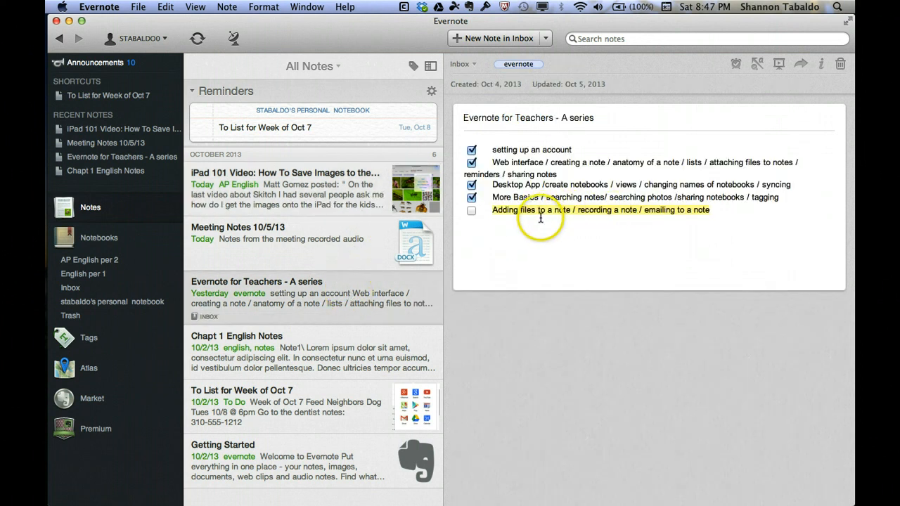
click(381, 232)
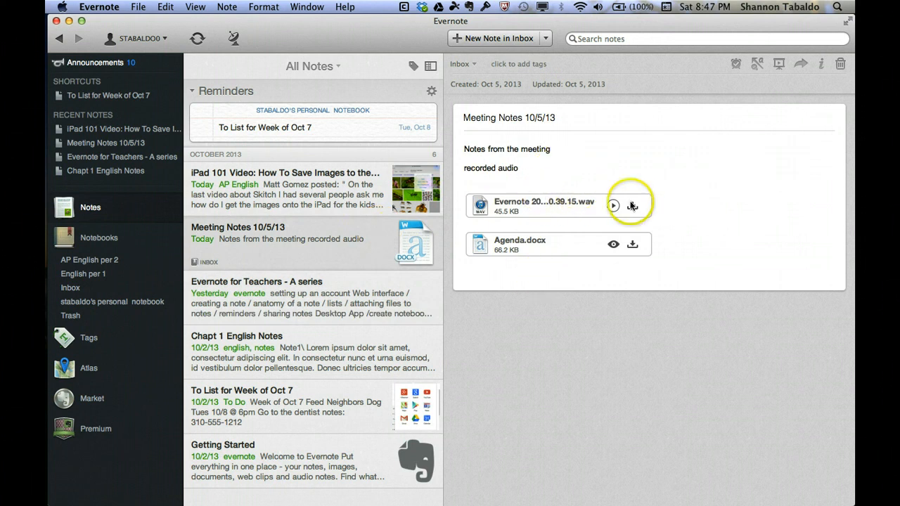
click(352, 202)
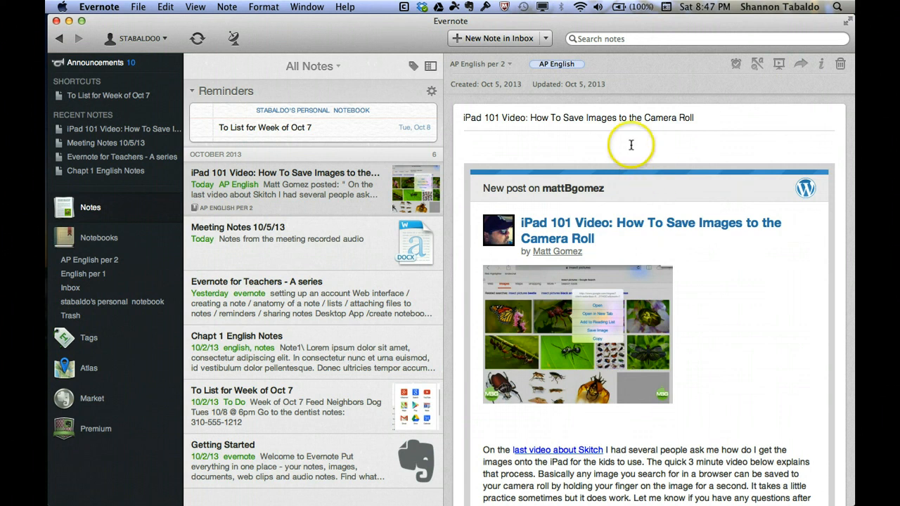
scroll(788, 338, down, 3)
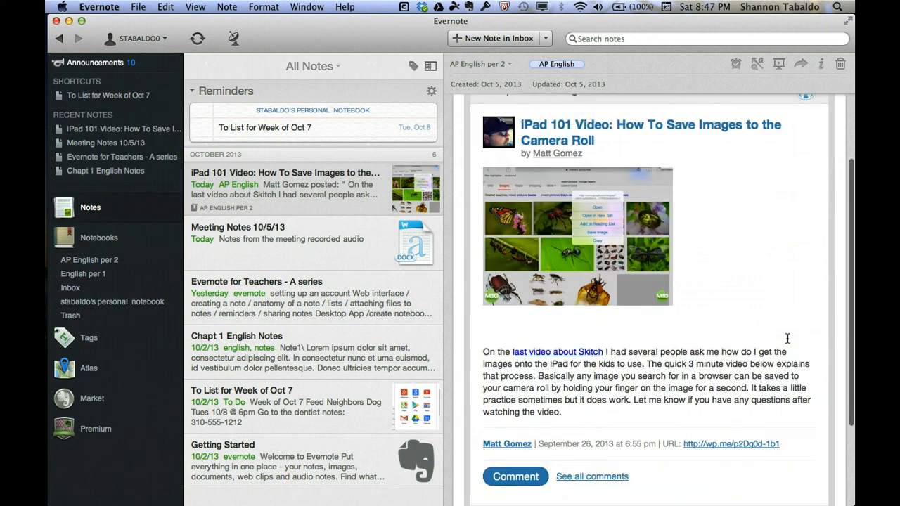